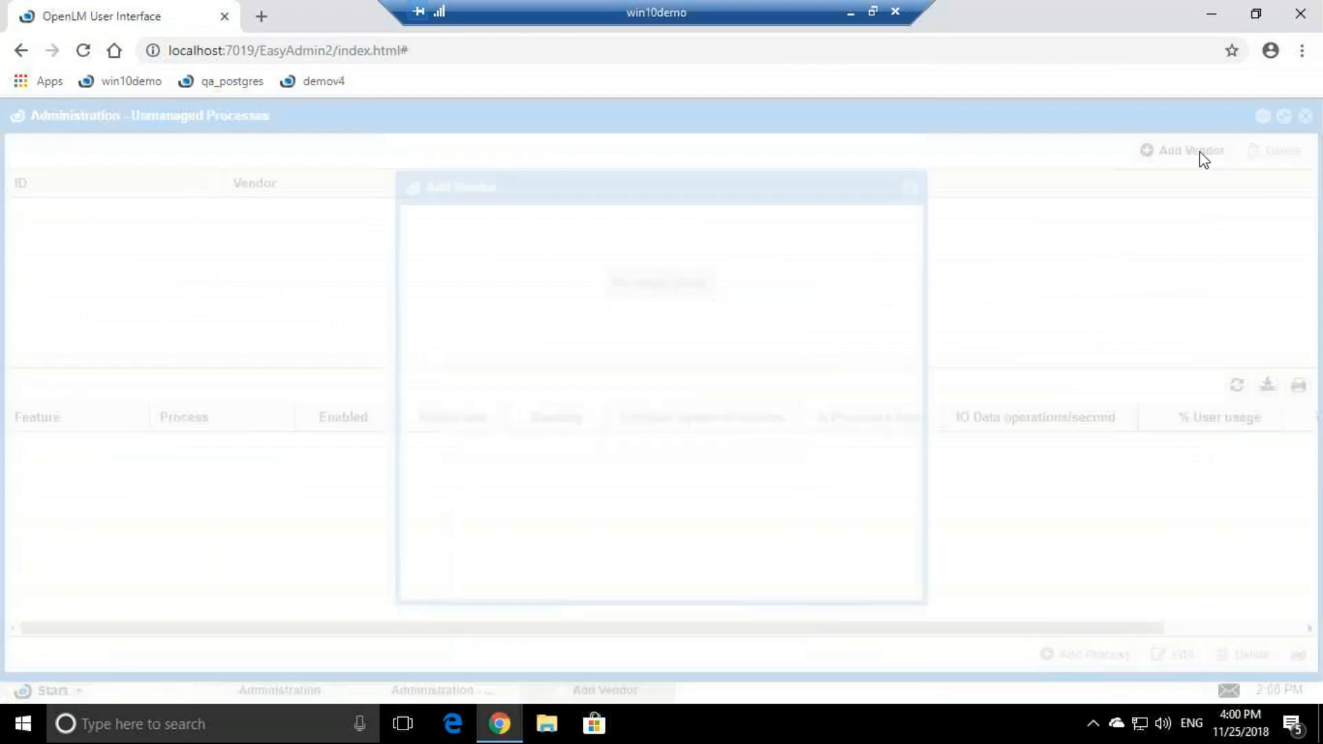
Step: Name the new vendor notepad++ and copy that name
click(770, 242)
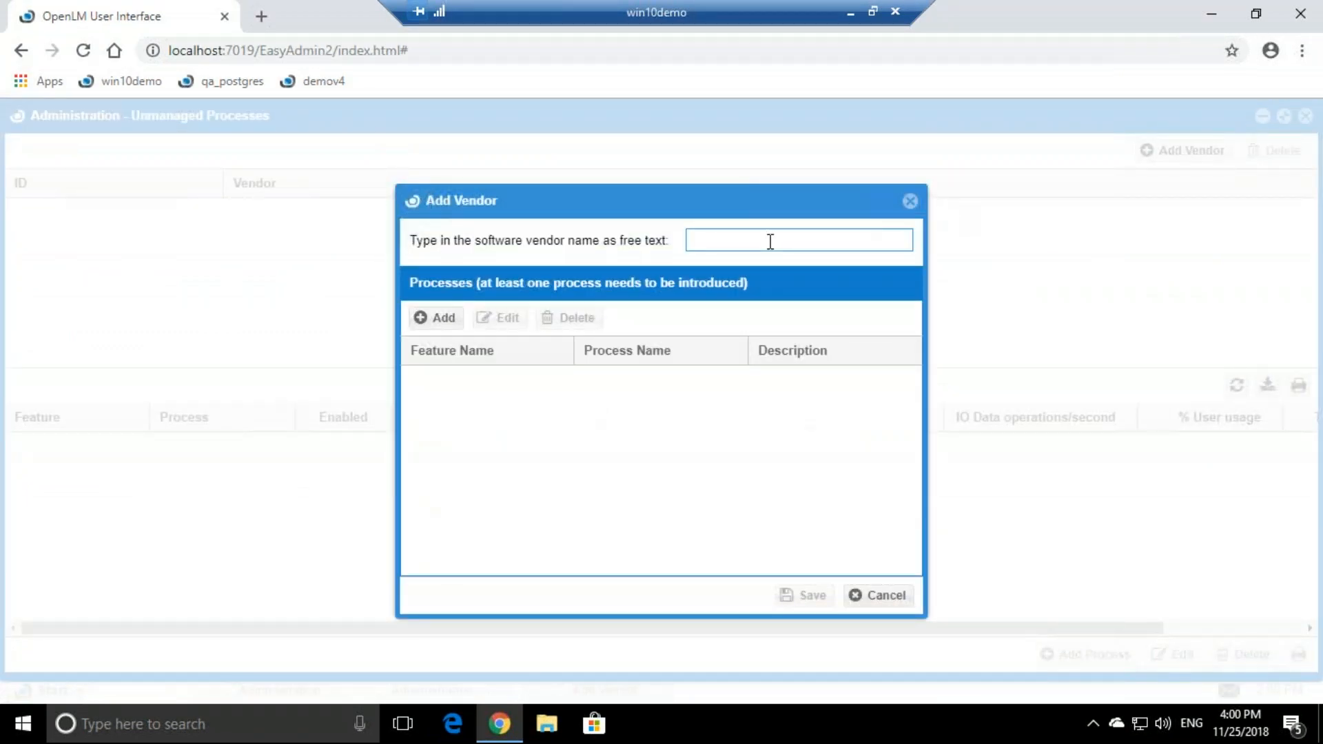
text(notepad++)
key(ctrl+a)
key(ctrl+c)
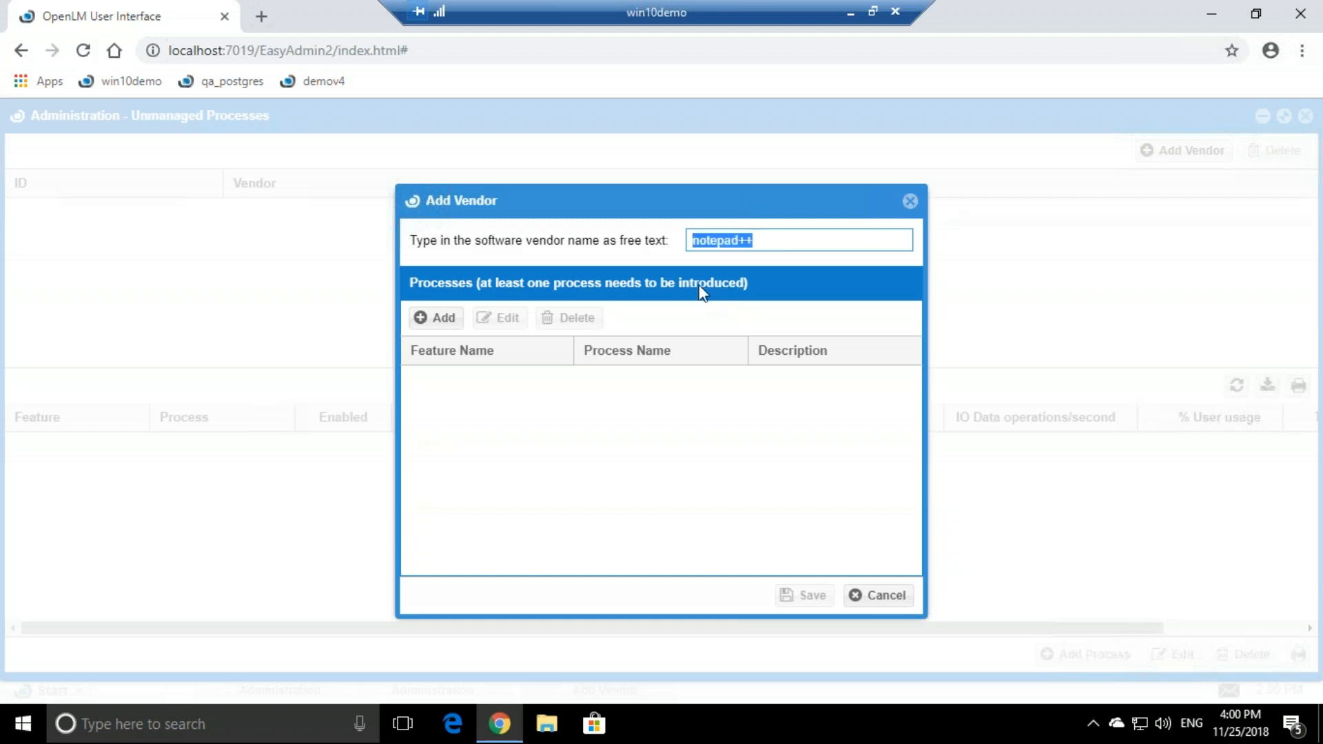
Step: Add a process with notepad++ as feature name and process name, save the vendor, and select its process entry
click(427, 321)
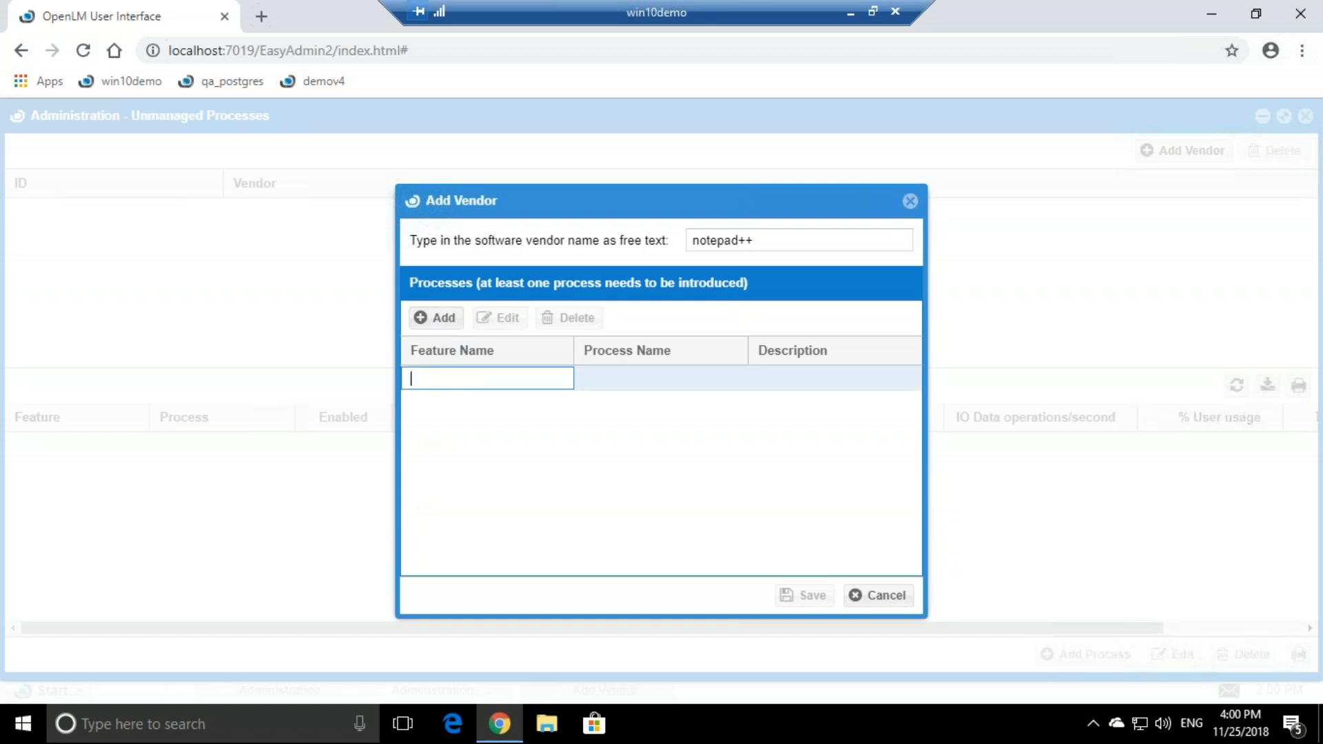
key(ctrl+v)
click(614, 375)
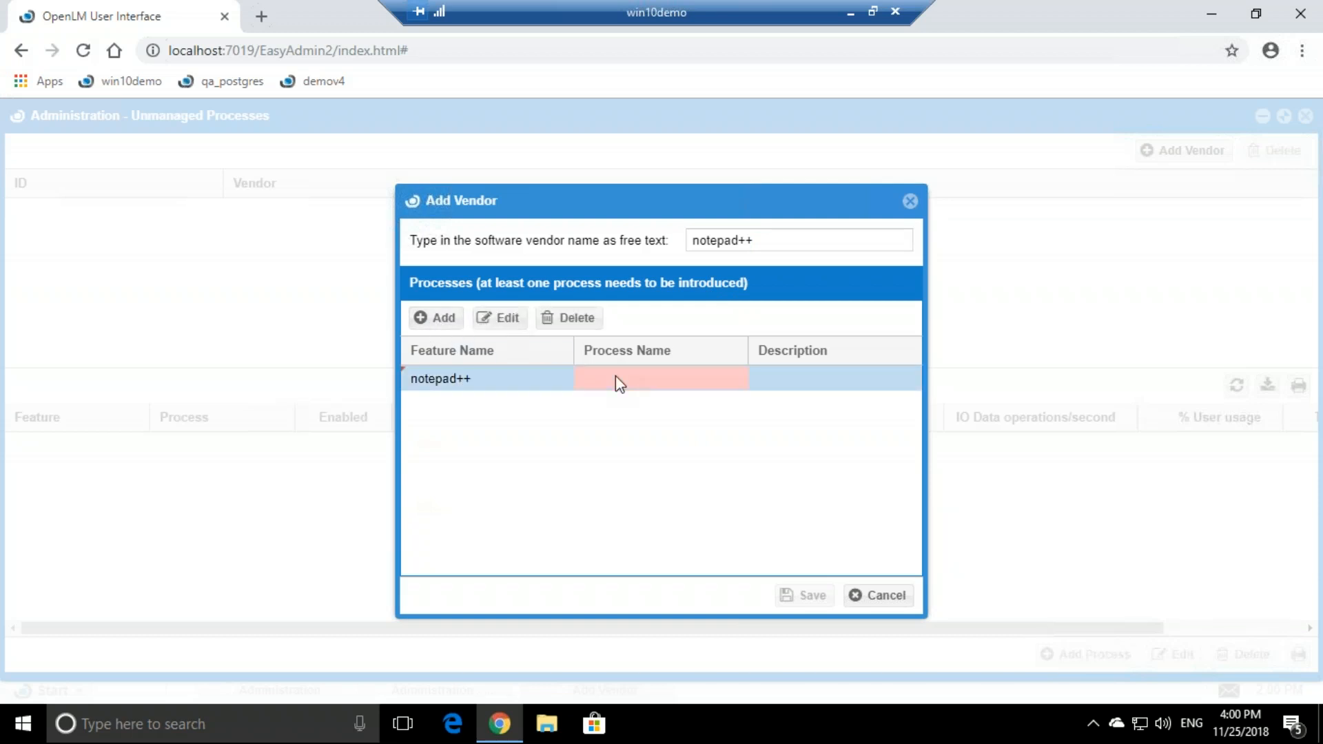
key(ctrl+v)
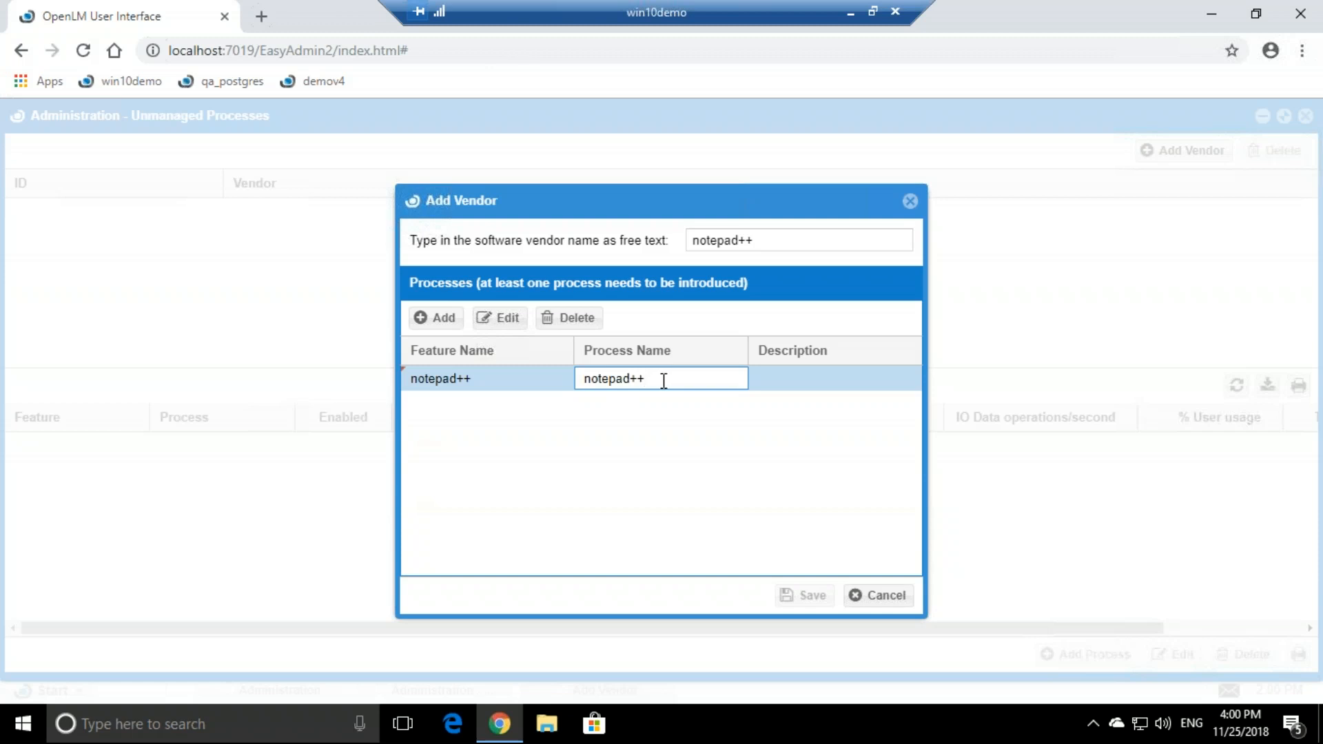
click(667, 409)
click(804, 381)
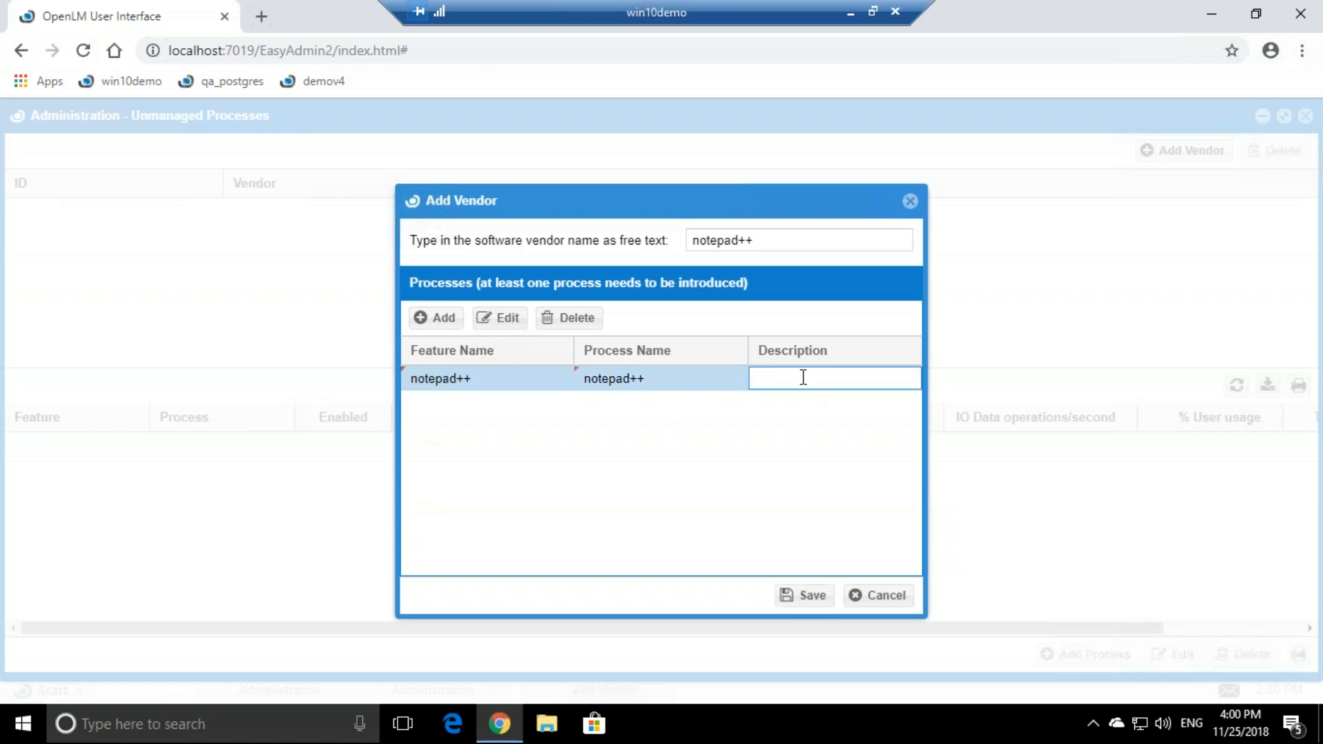
click(790, 403)
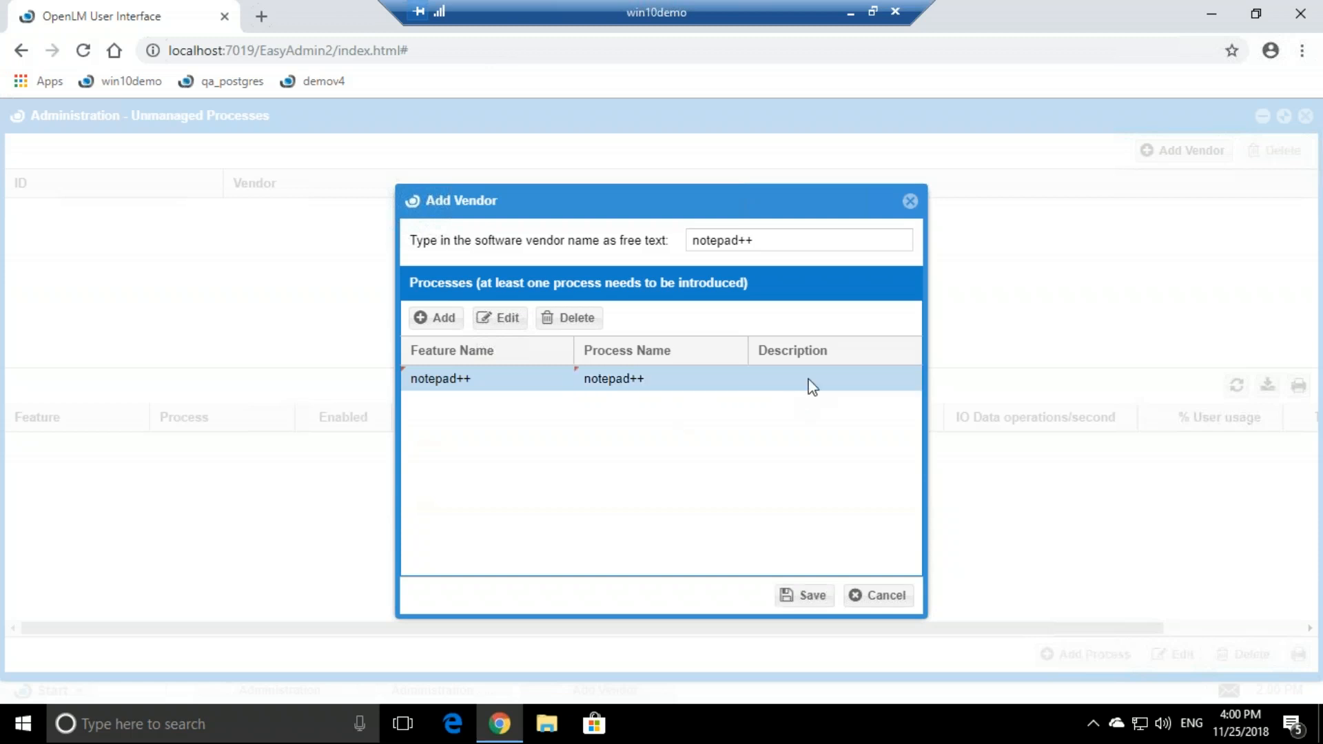
click(801, 596)
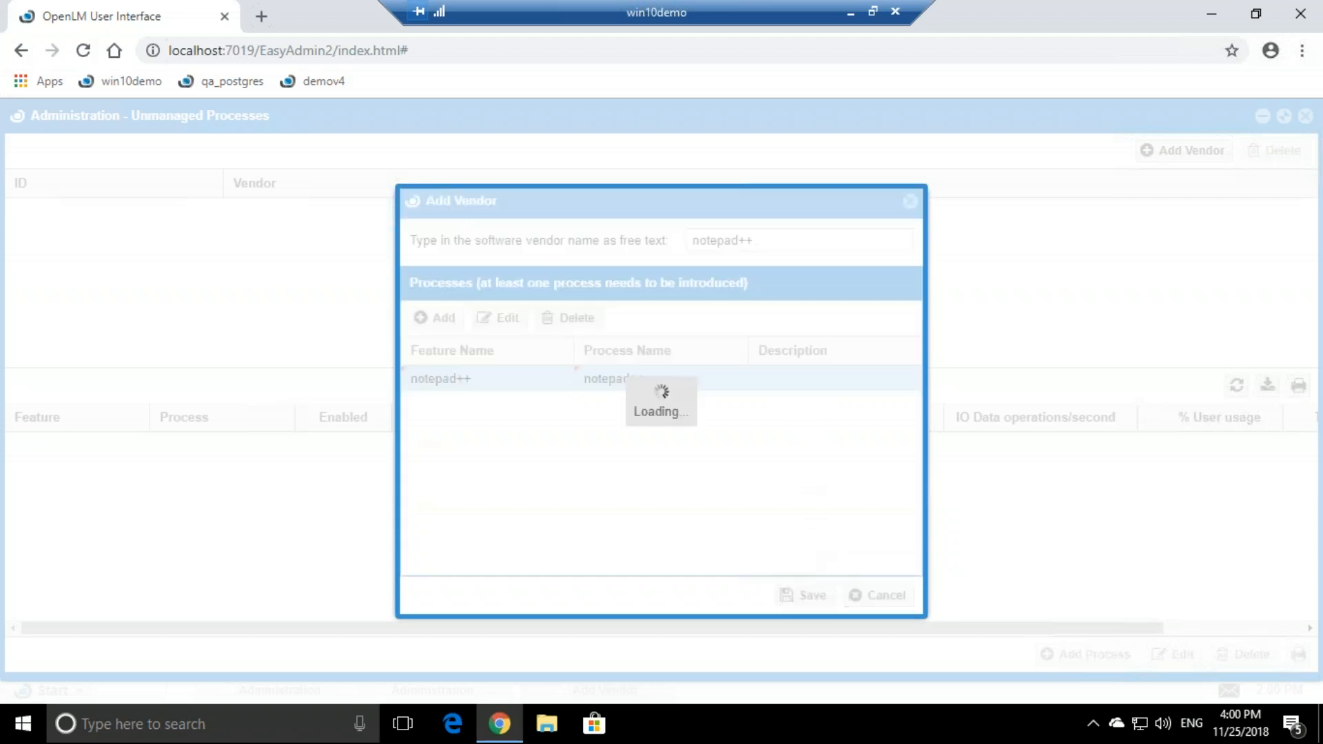
click(547, 445)
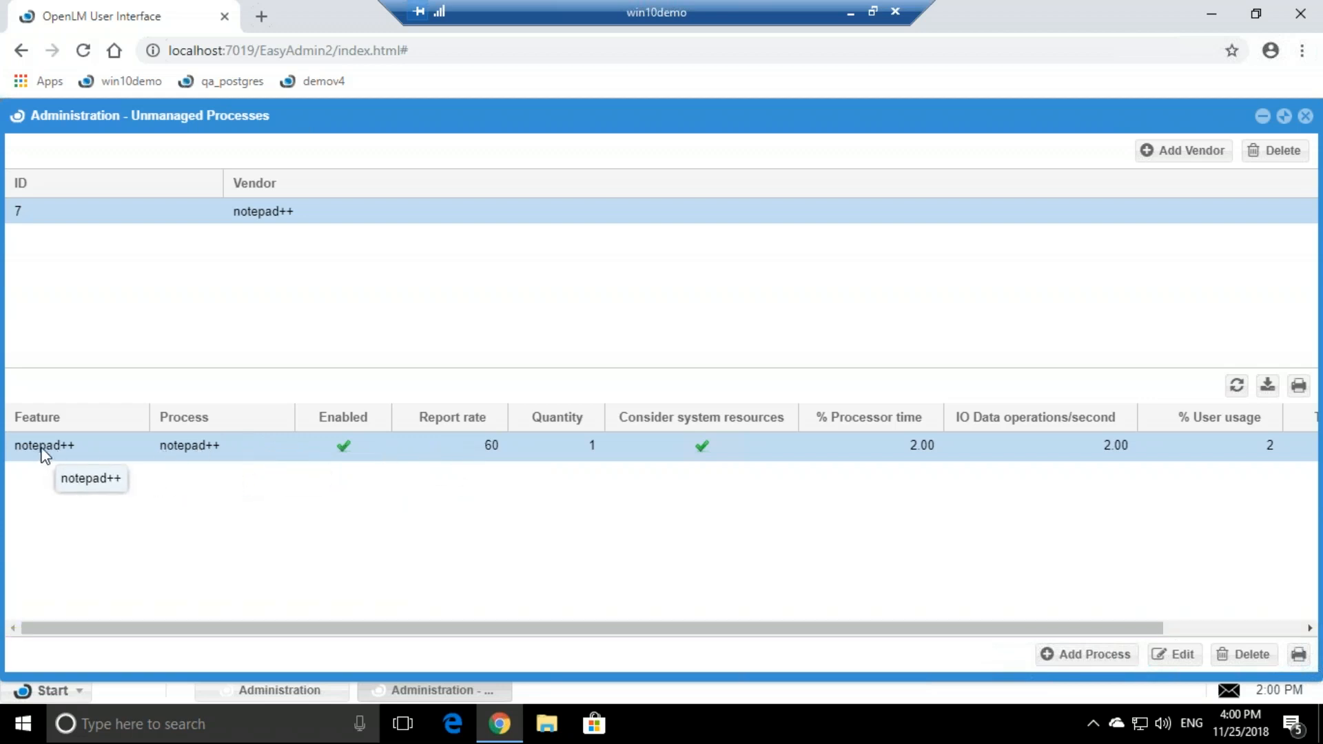
Step: Minimize the win10demo remote session and launch Notepad++ on the local computer
double_click(798, 13)
click(995, 154)
click(1216, 9)
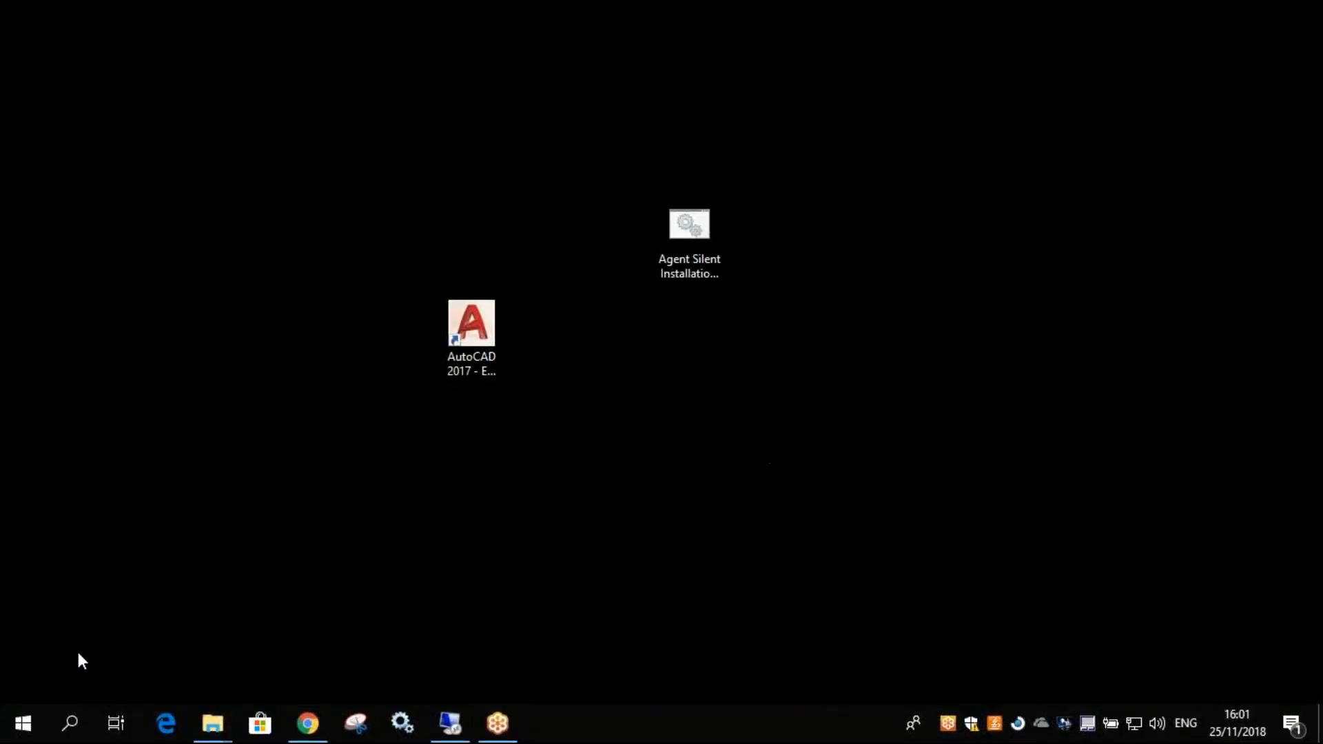
click(69, 723)
text(note)
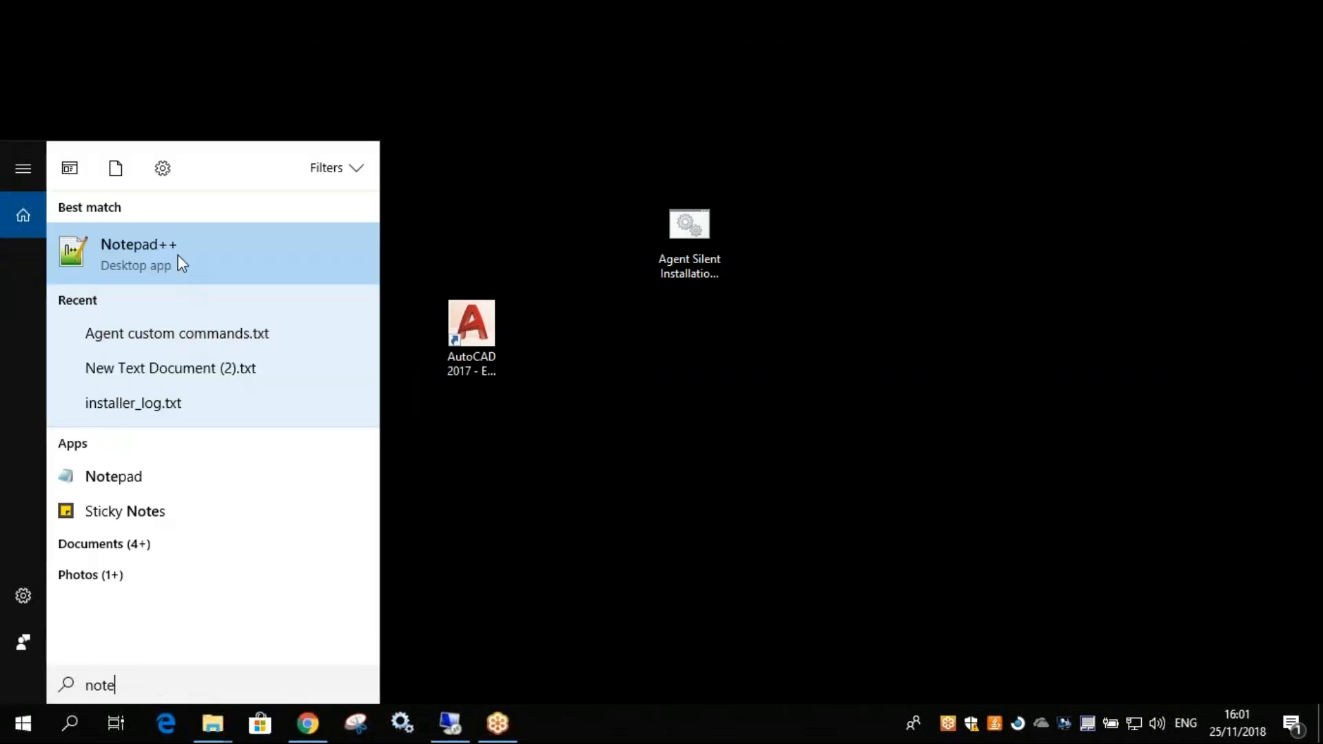
click(178, 254)
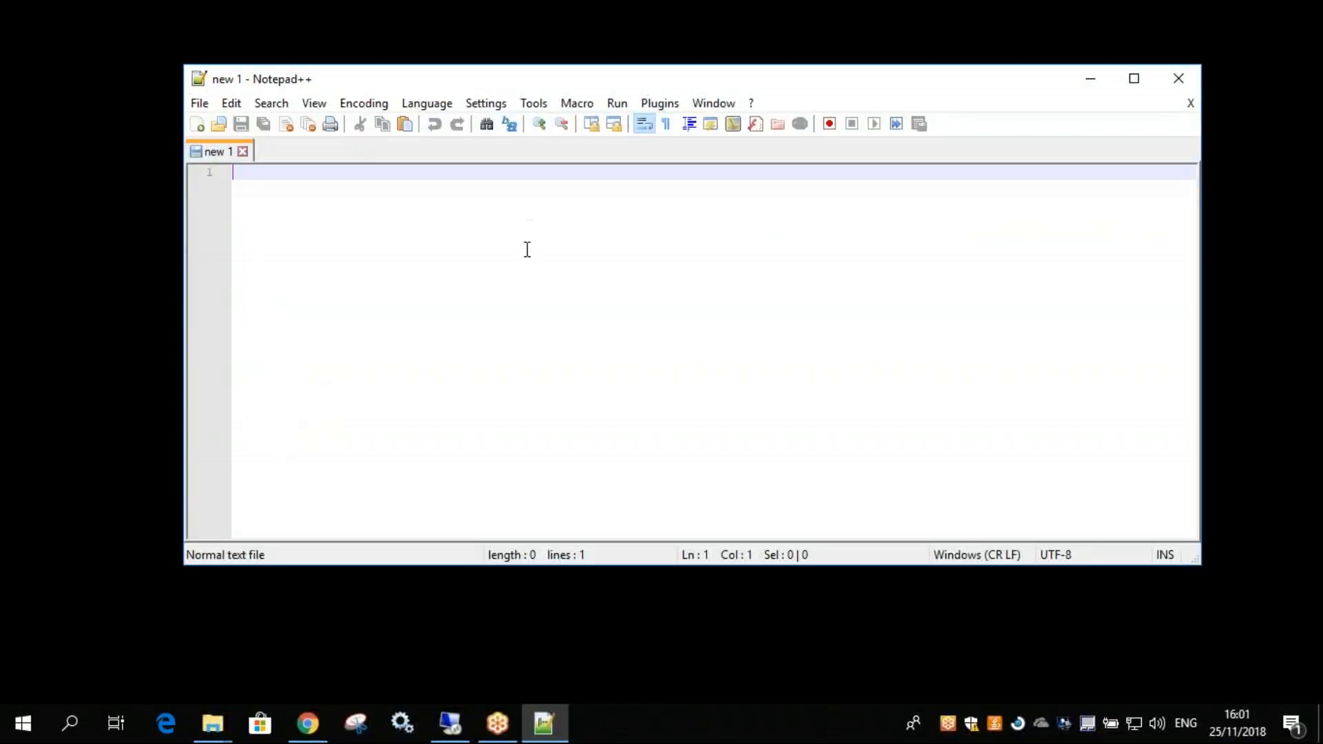
Step: Return to the win10demo remote session and open the License Servers widget in OpenLM
click(449, 723)
double_click(678, 161)
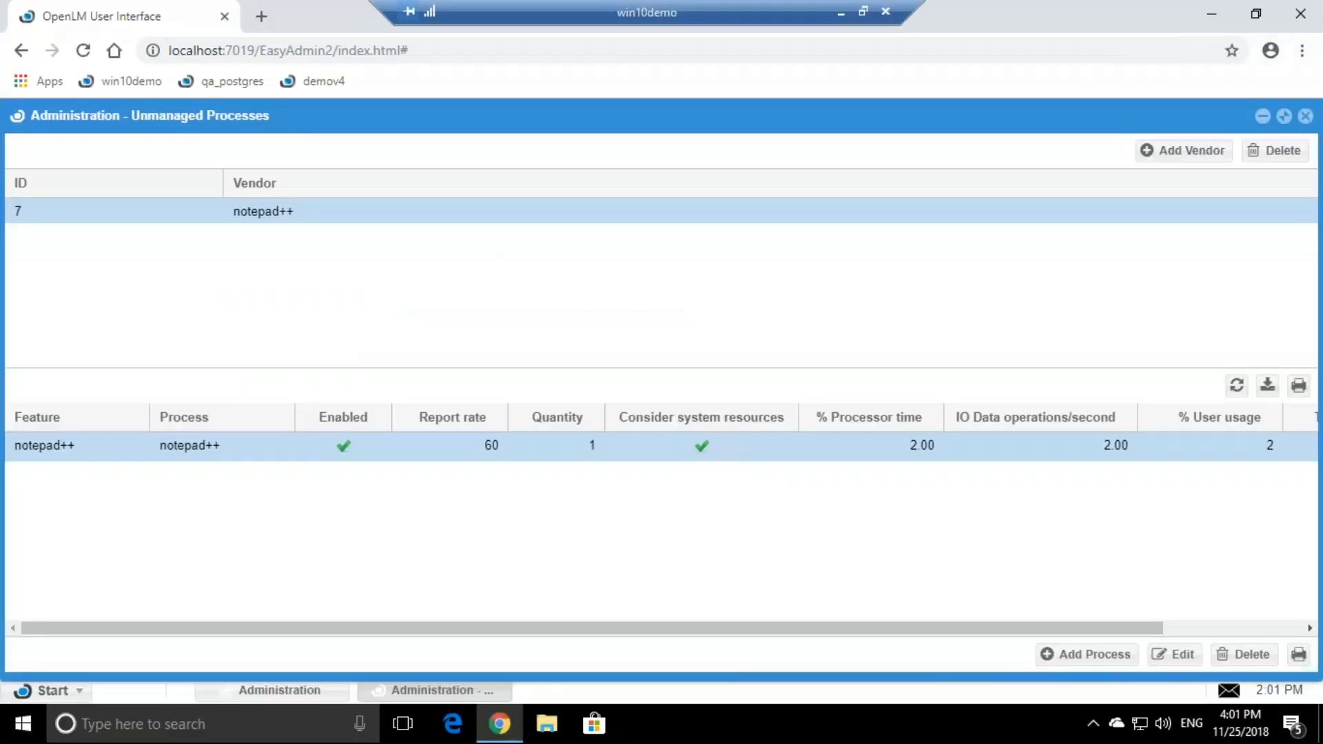
click(69, 693)
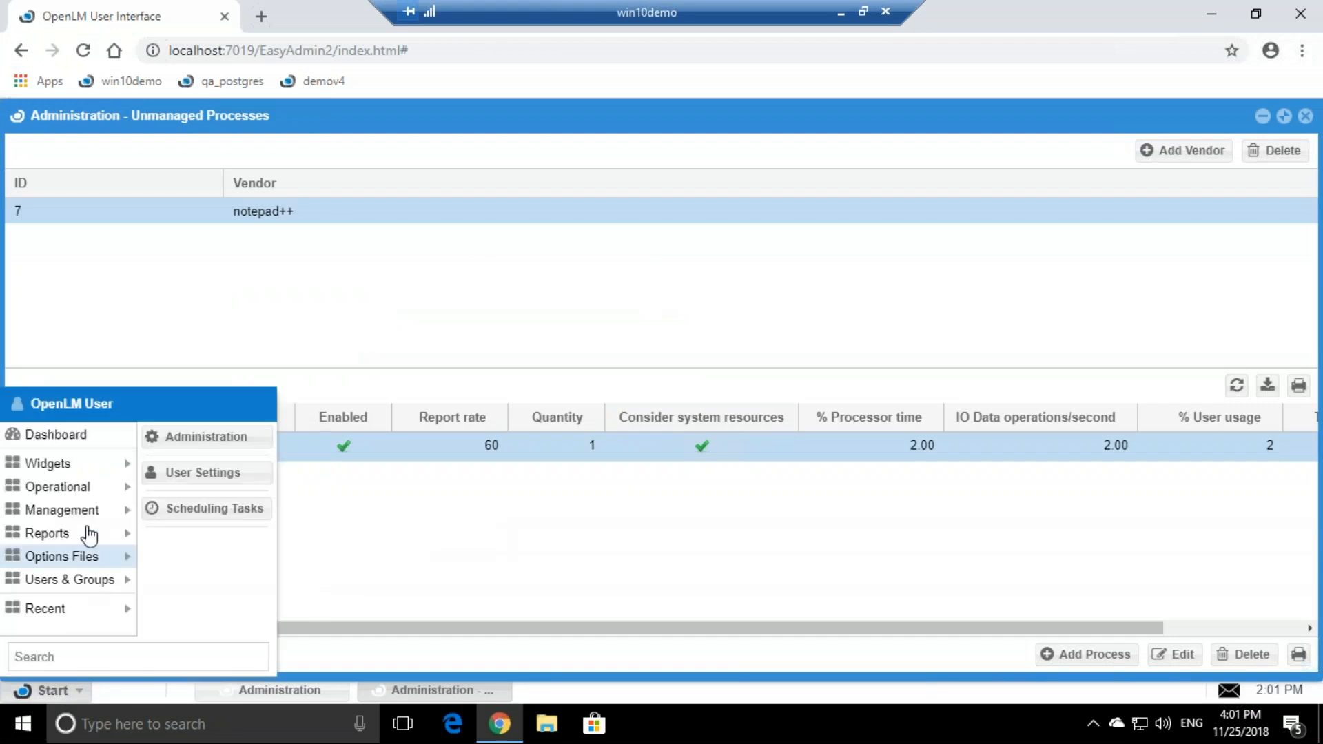
mouse_move(89, 468)
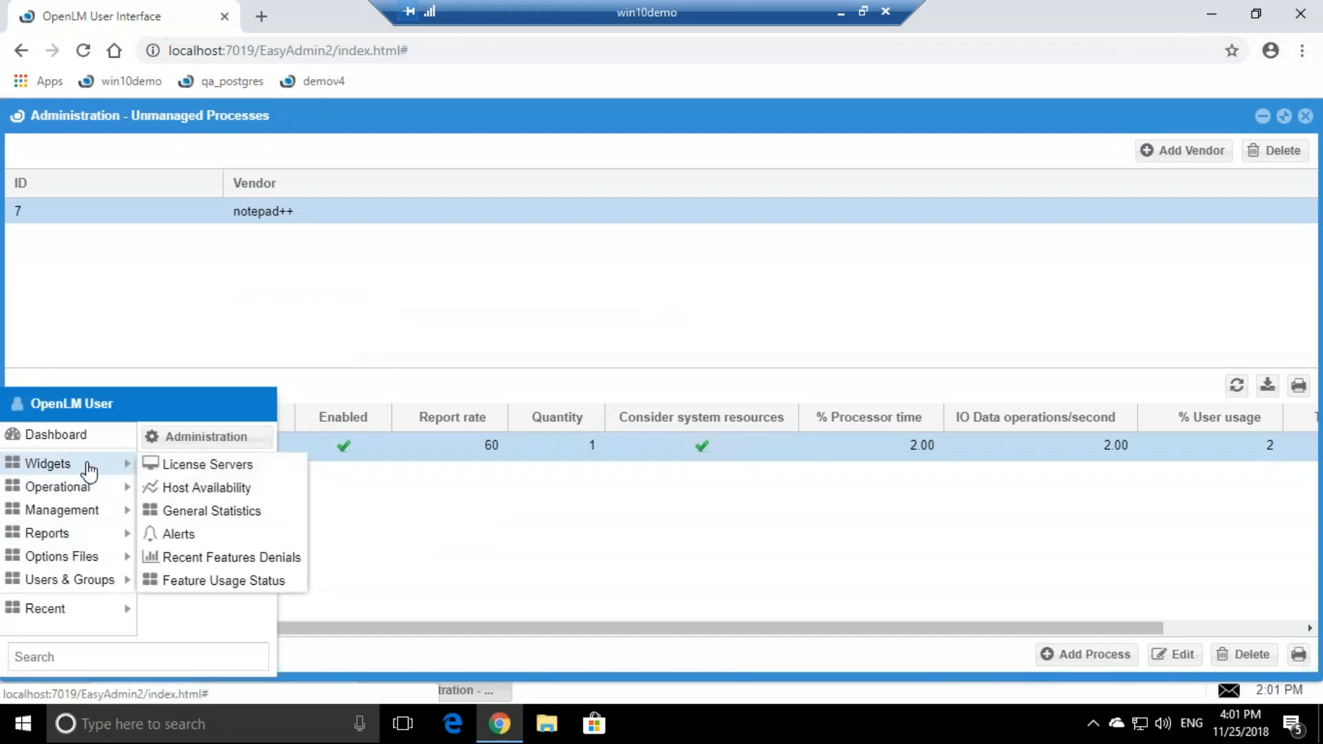
click(282, 475)
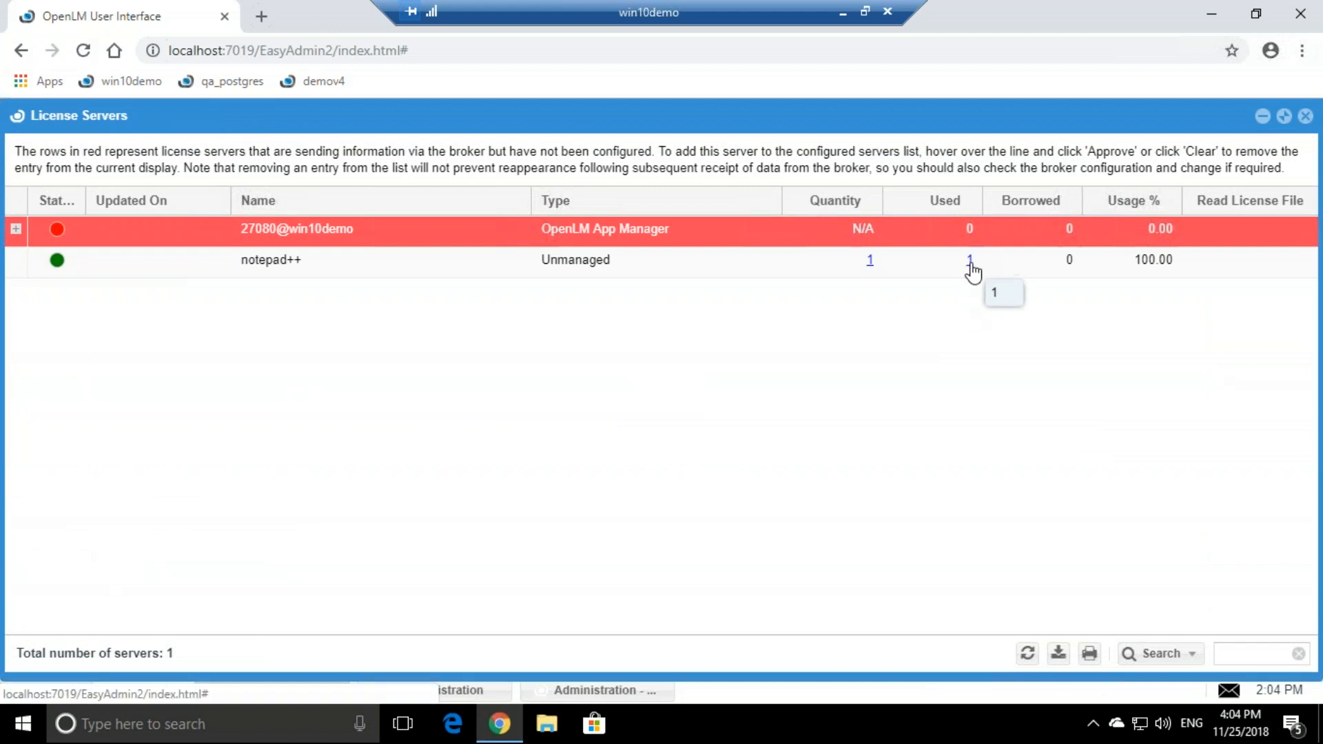
Step: Open the used licenses of the notepad++ server and examine the session's user, workstation, duration and idle time details
click(970, 264)
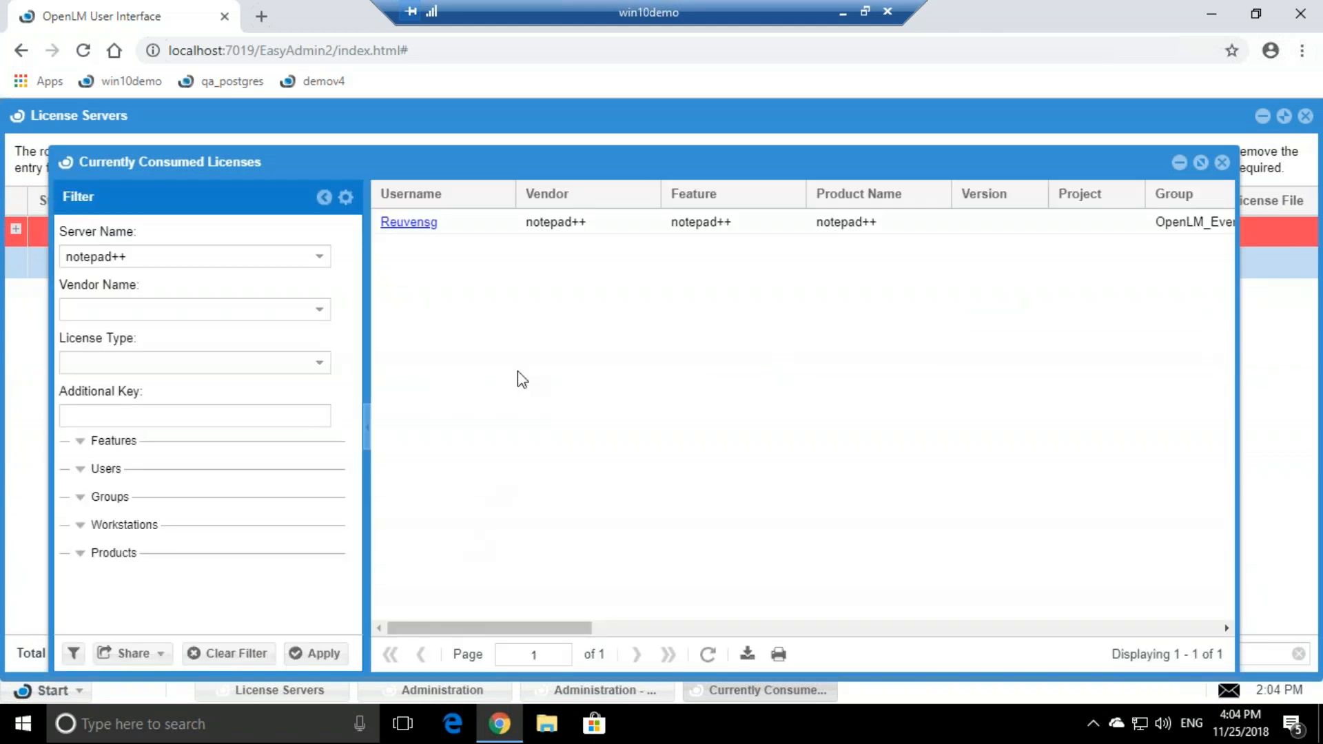
click(523, 226)
drag(544, 625, 839, 629)
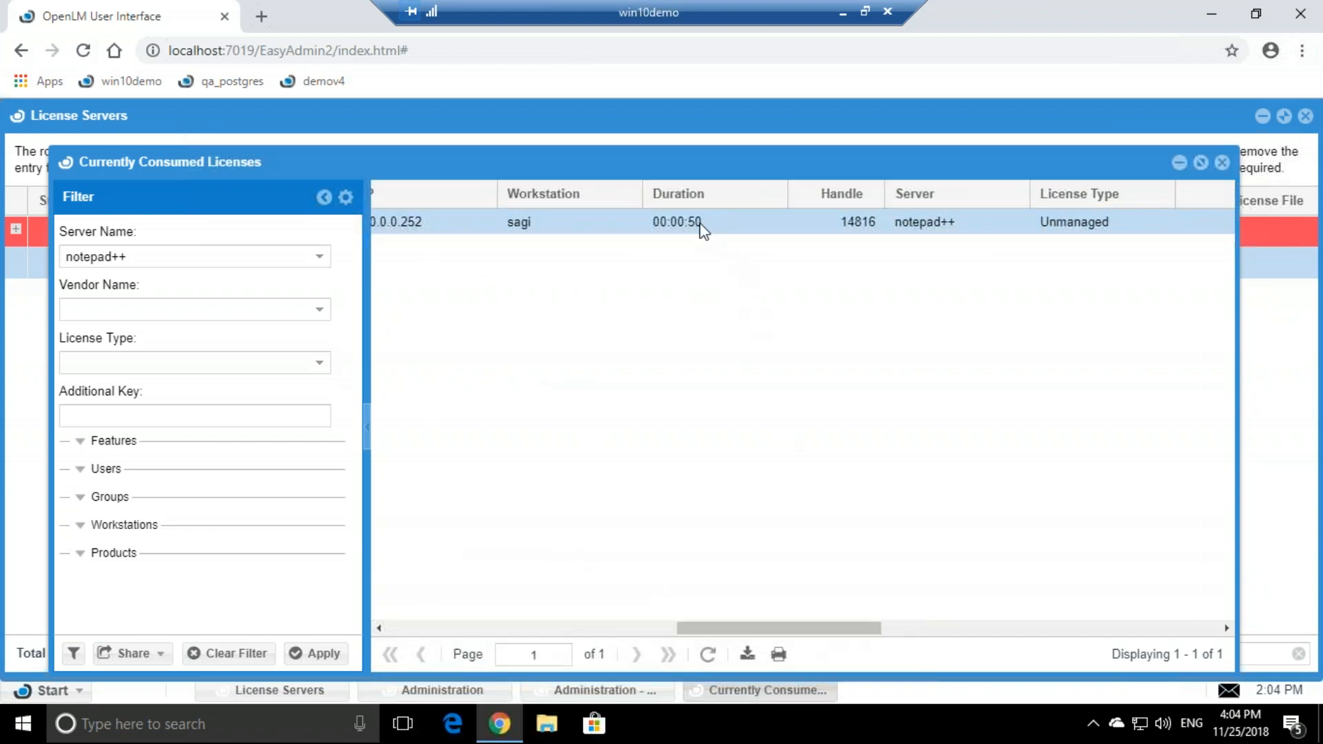
drag(773, 627, 981, 410)
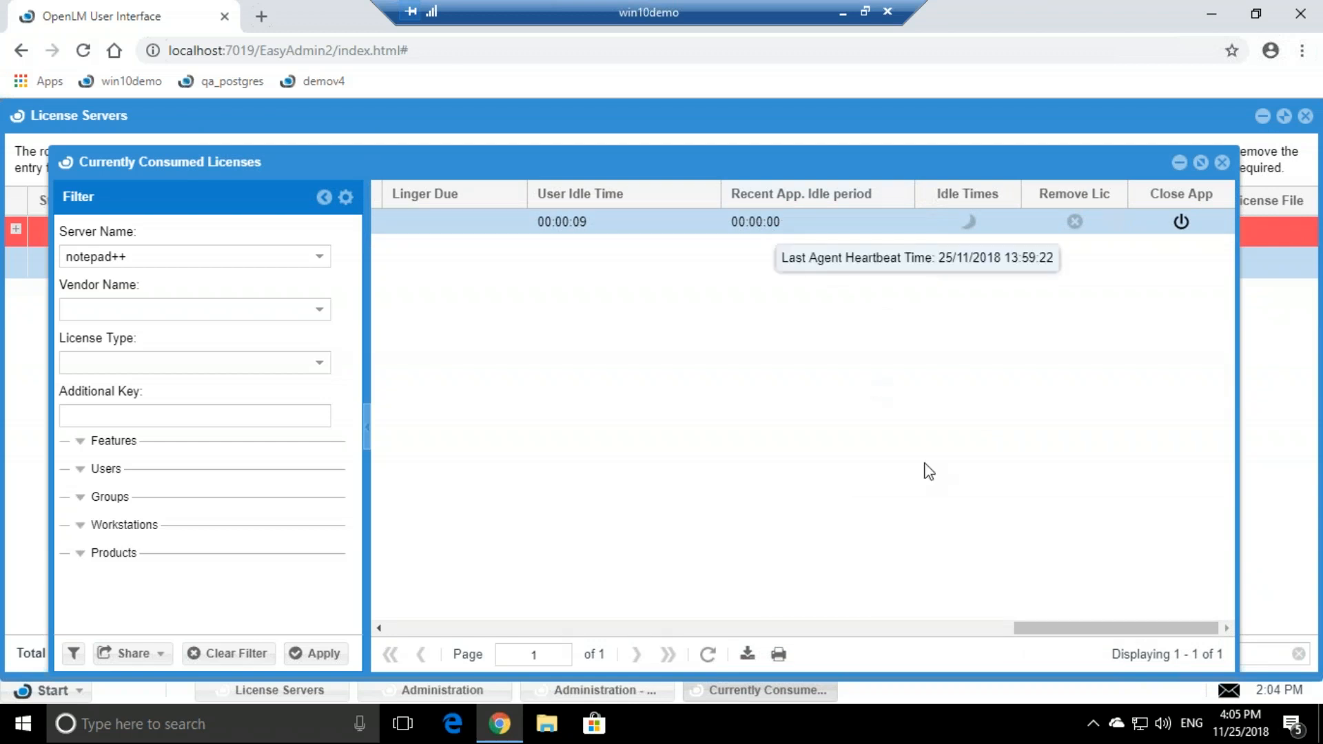
drag(1016, 627, 658, 629)
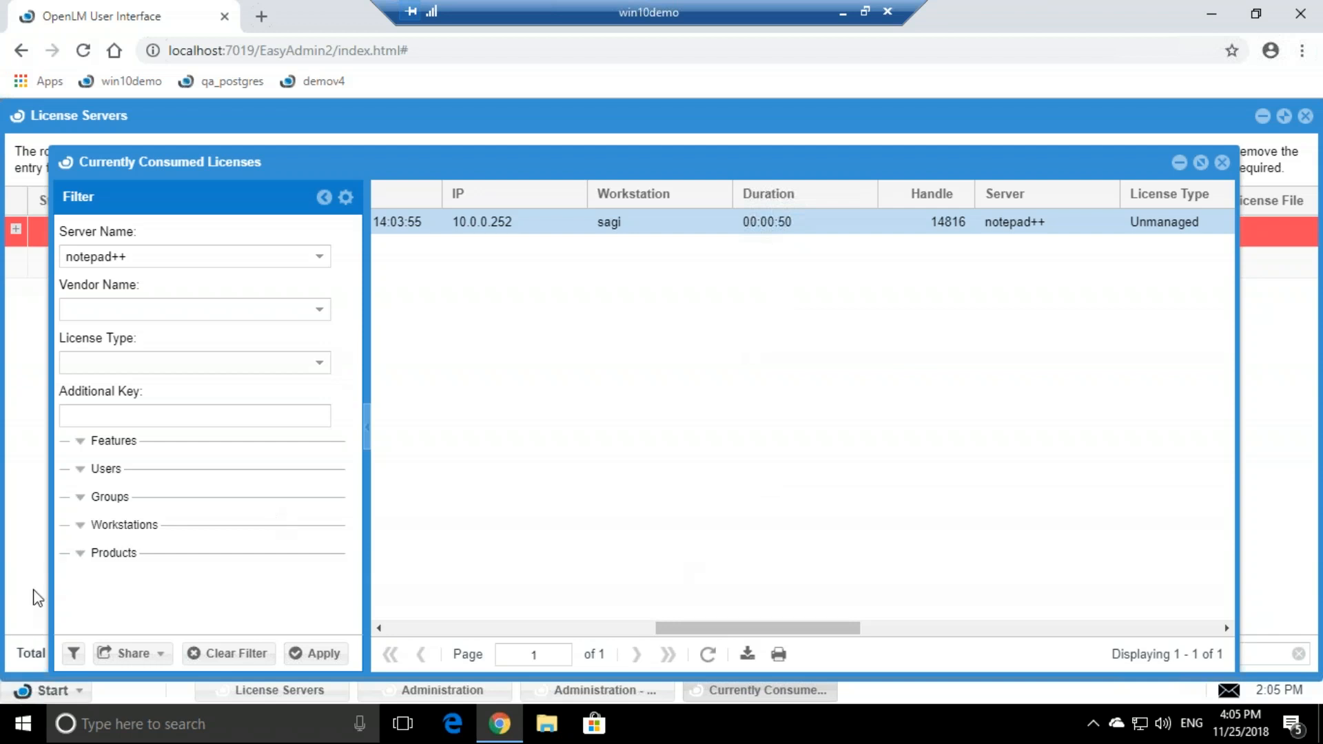
Step: Open the notepad++ process for editing in the Unmanaged Processes administration
click(34, 611)
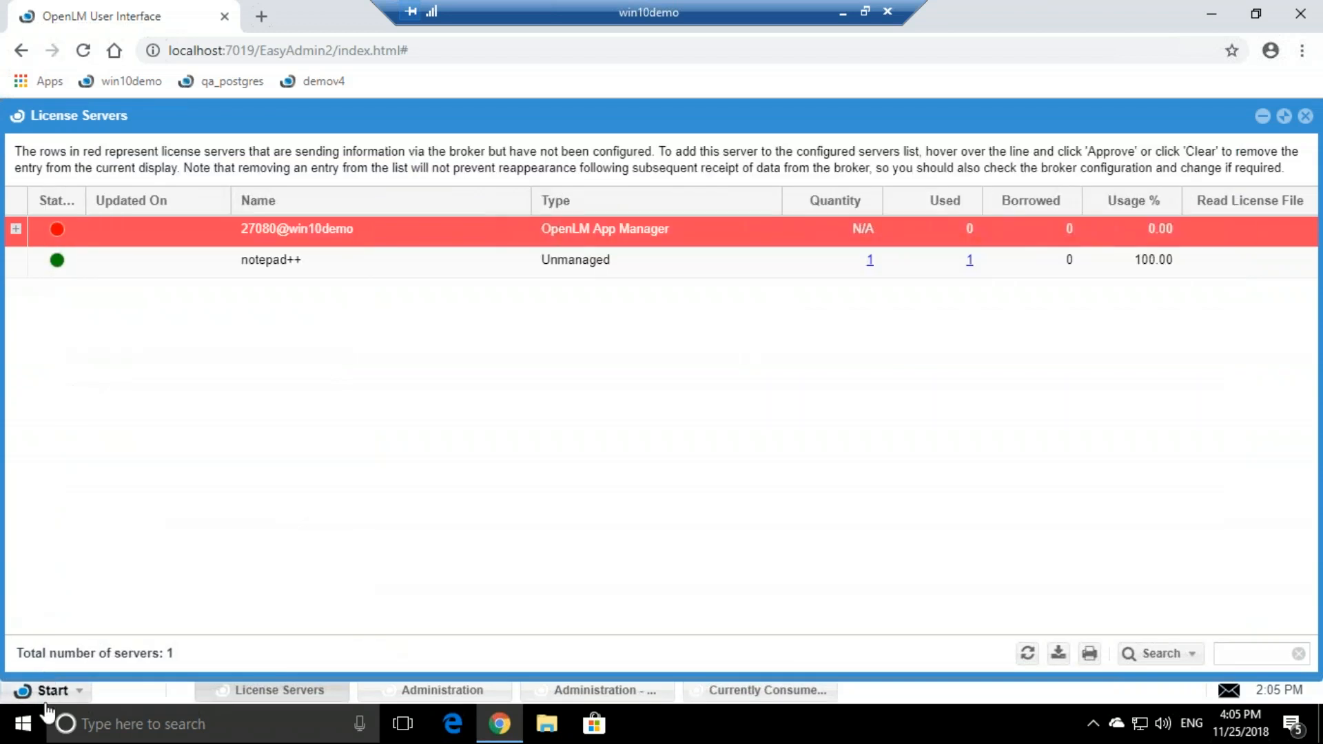
click(31, 689)
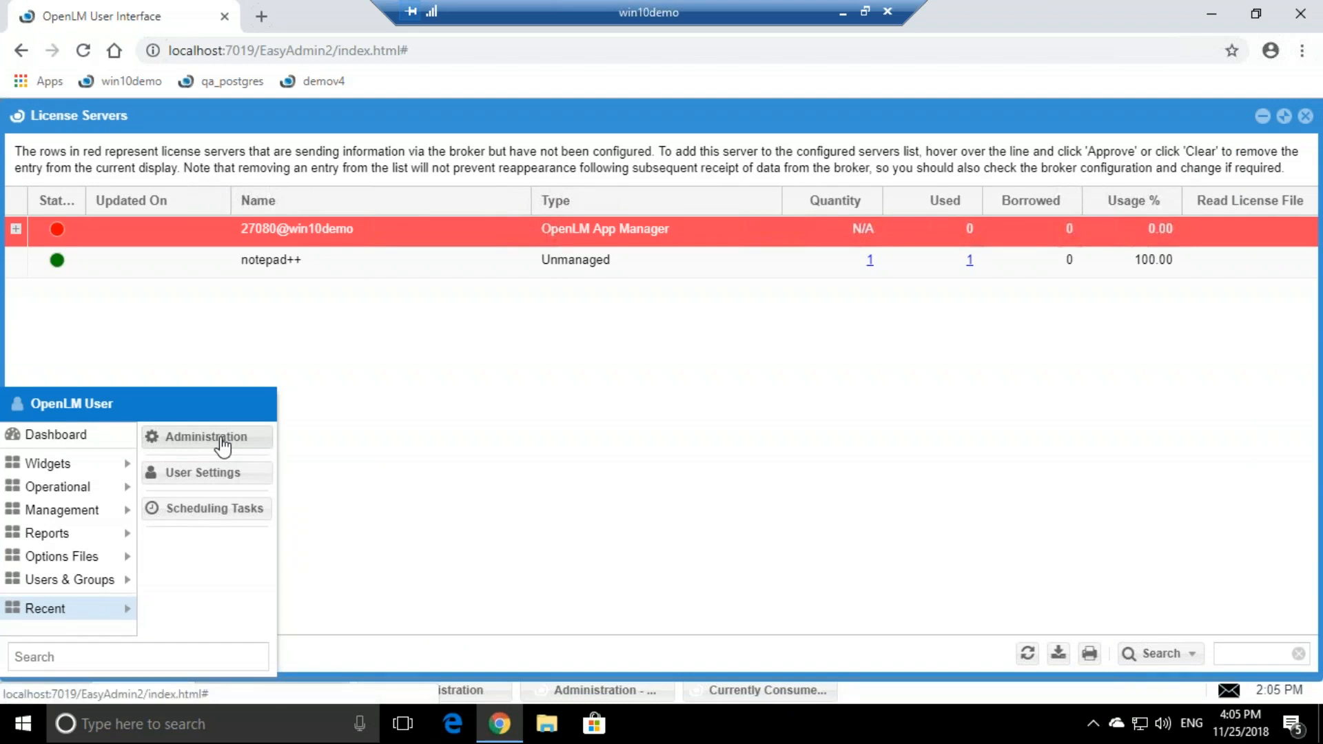
click(260, 443)
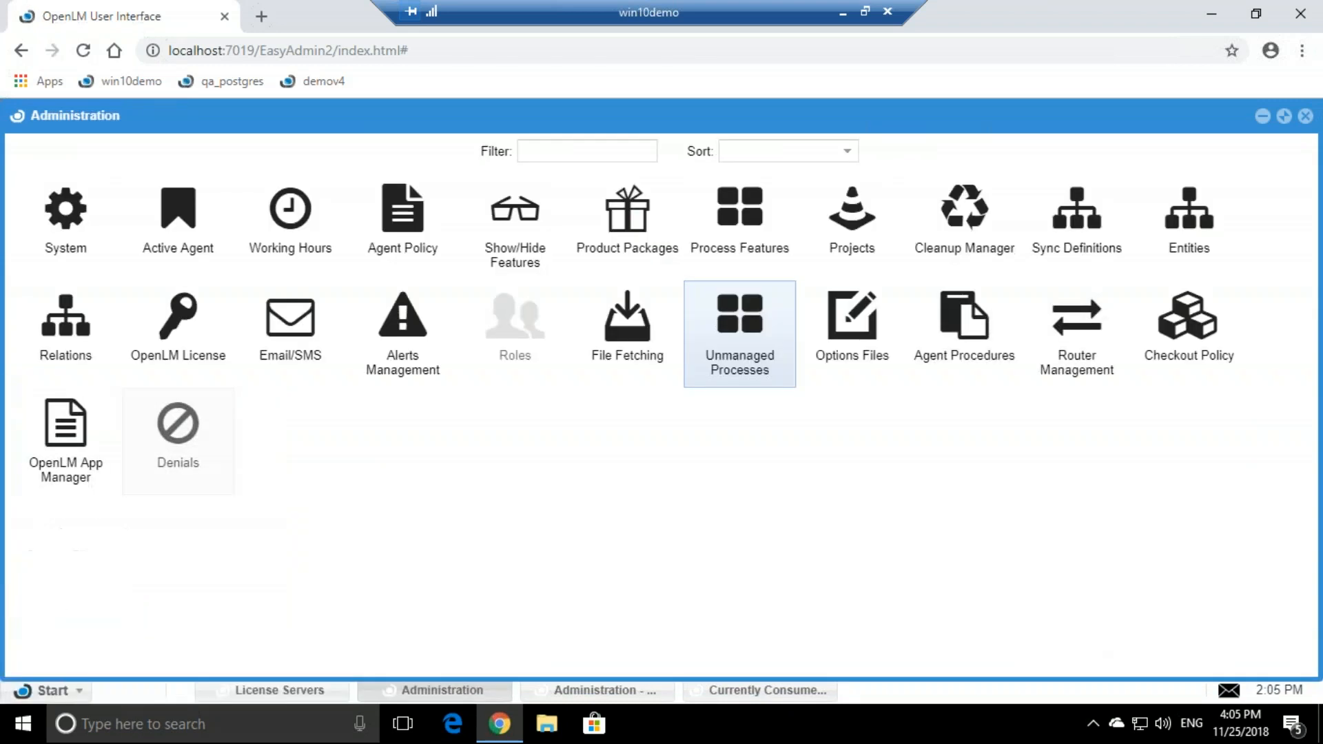
click(741, 352)
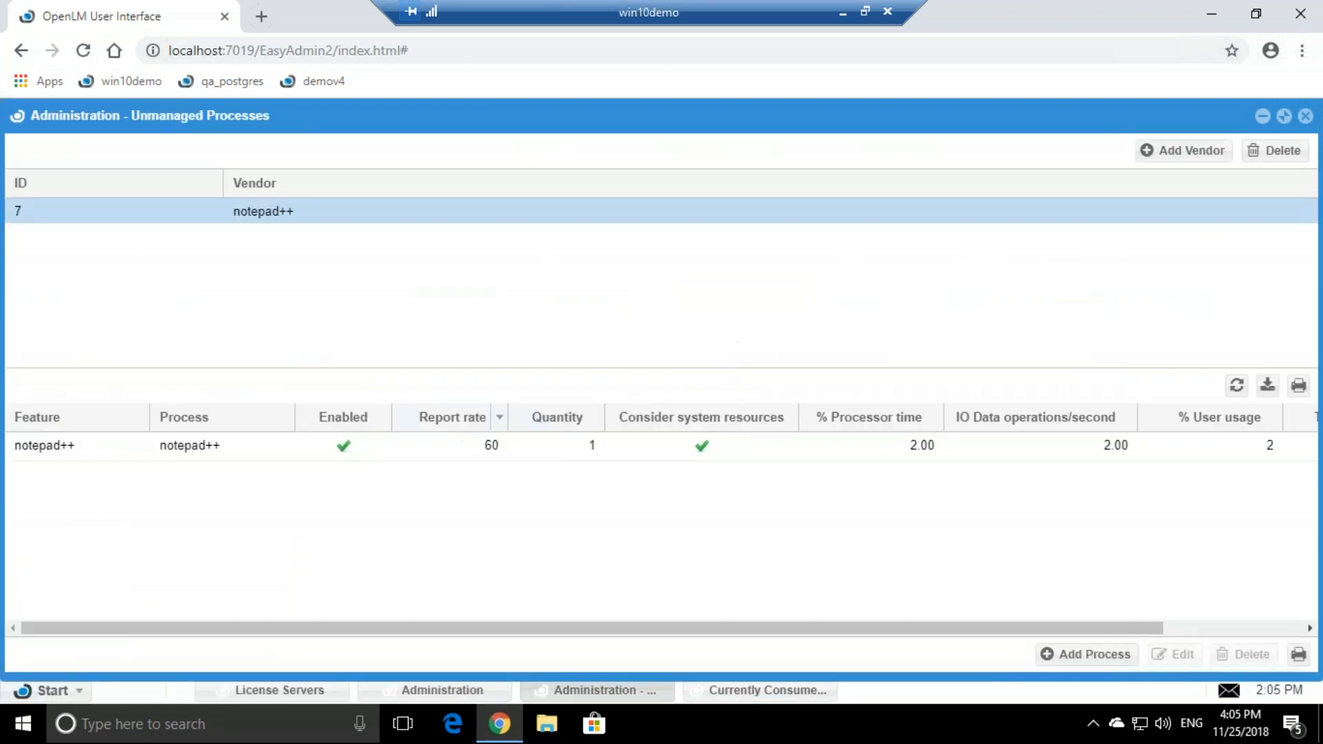
click(236, 448)
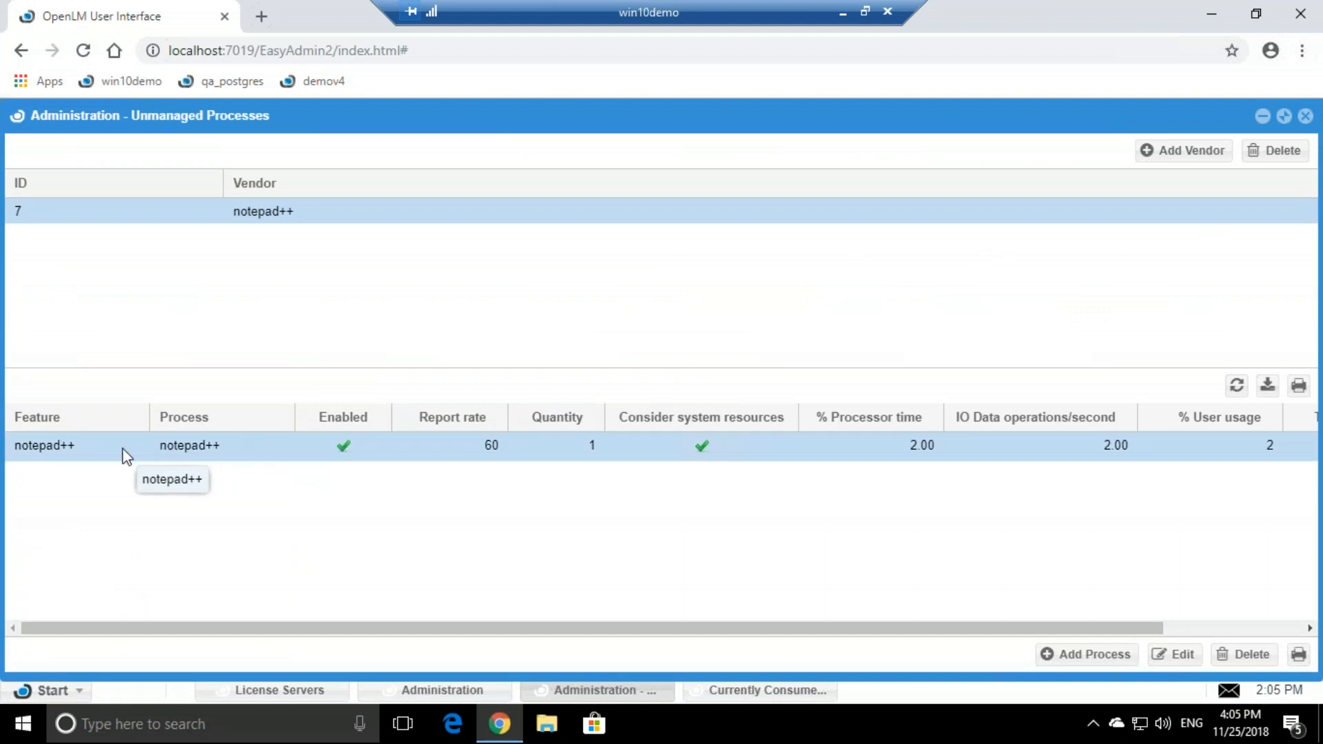
click(1176, 656)
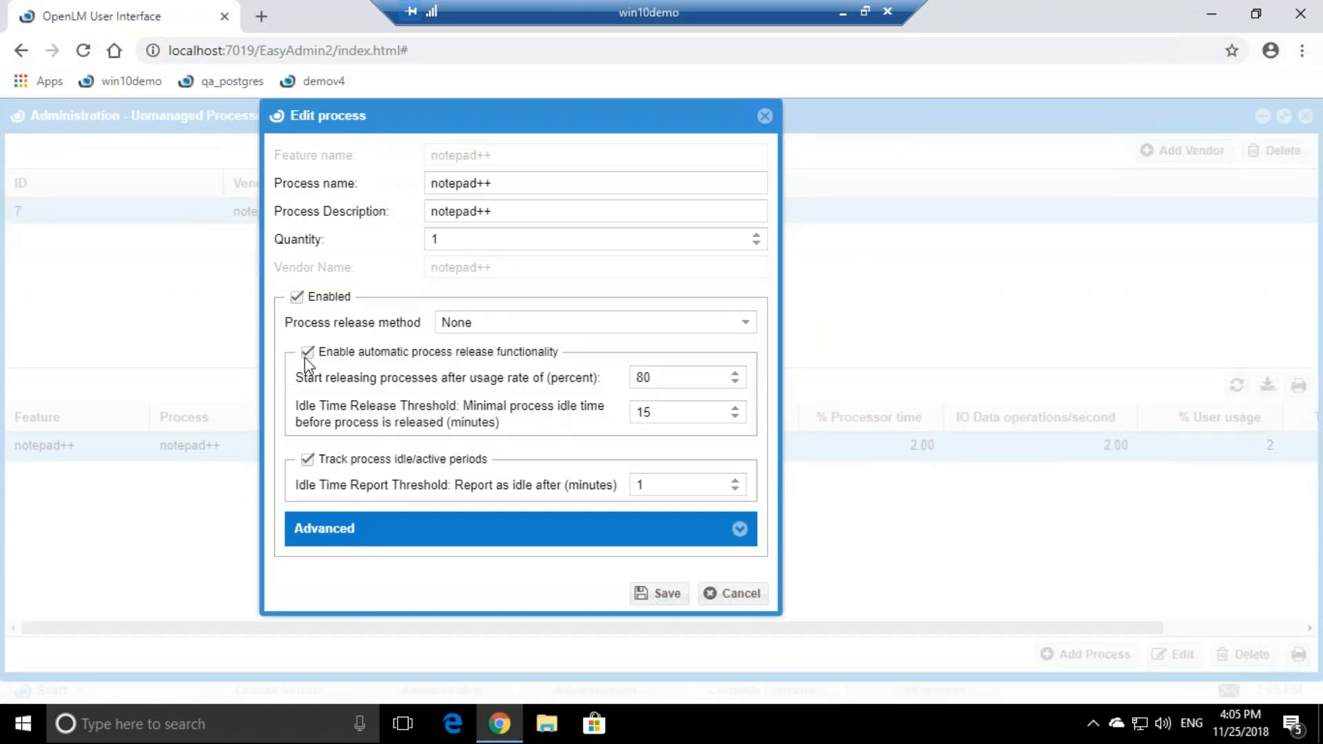
Step: Examine the idle/active tracking option, its report threshold and the automatic process release option
click(307, 460)
click(307, 461)
double_click(639, 484)
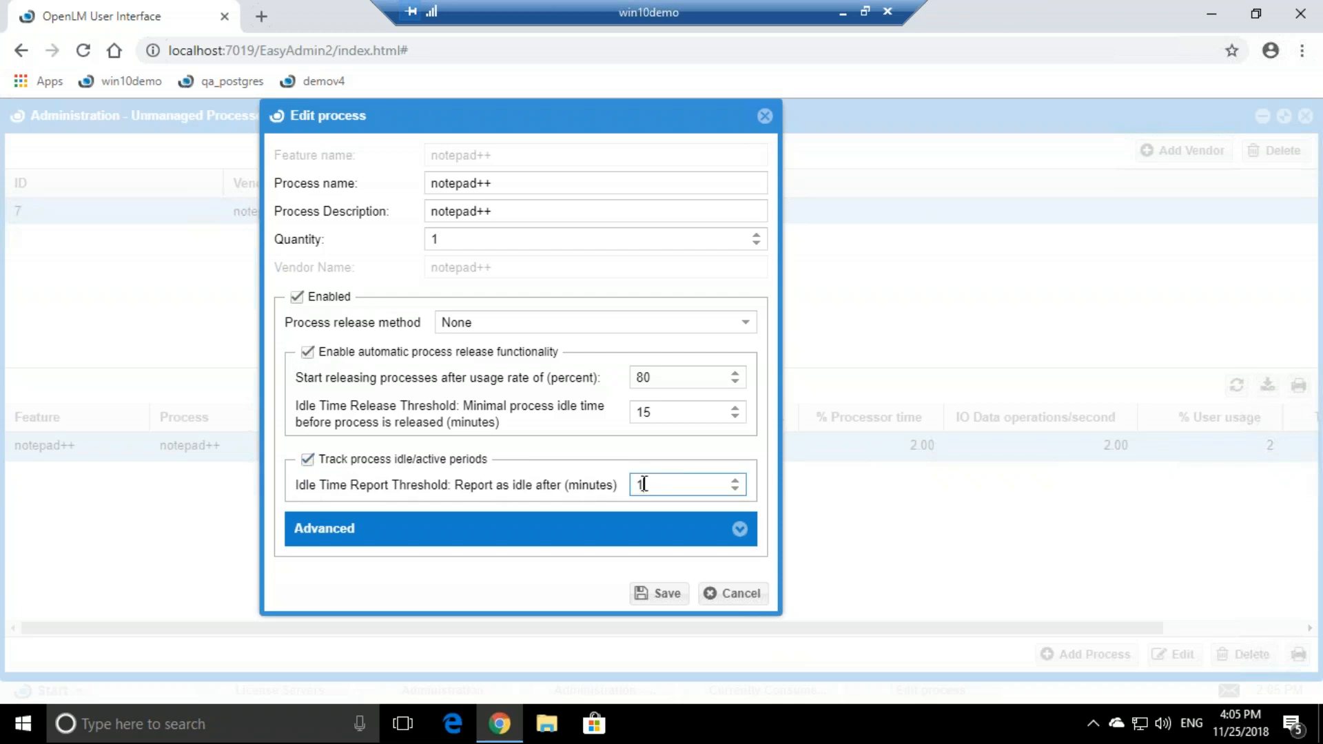
click(655, 486)
double_click(646, 487)
click(648, 488)
click(308, 353)
click(308, 353)
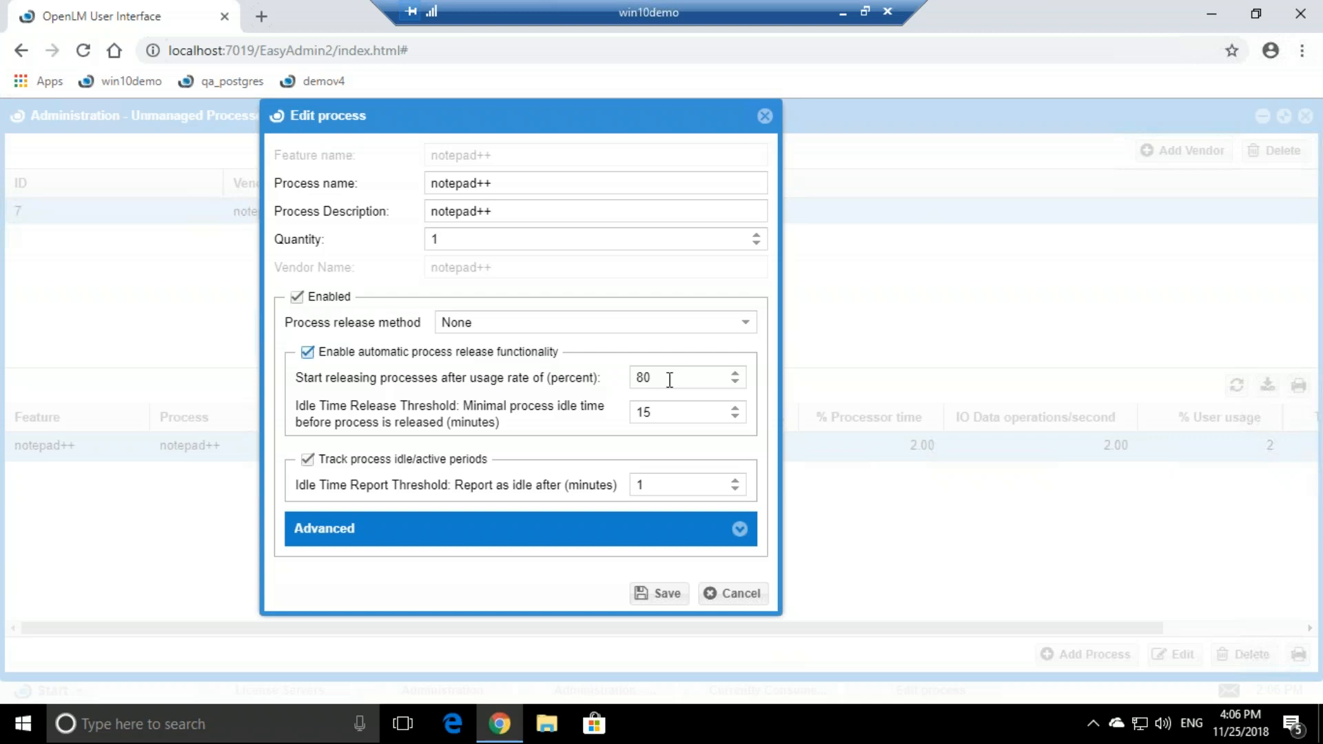
Step: Set the usage rate at which processes start being released to 95 percent
click(659, 410)
drag(652, 379, 628, 381)
text(95)
Step: Set the notepad++ process quantity to 50
click(449, 241)
drag(449, 241, 430, 240)
text(50)
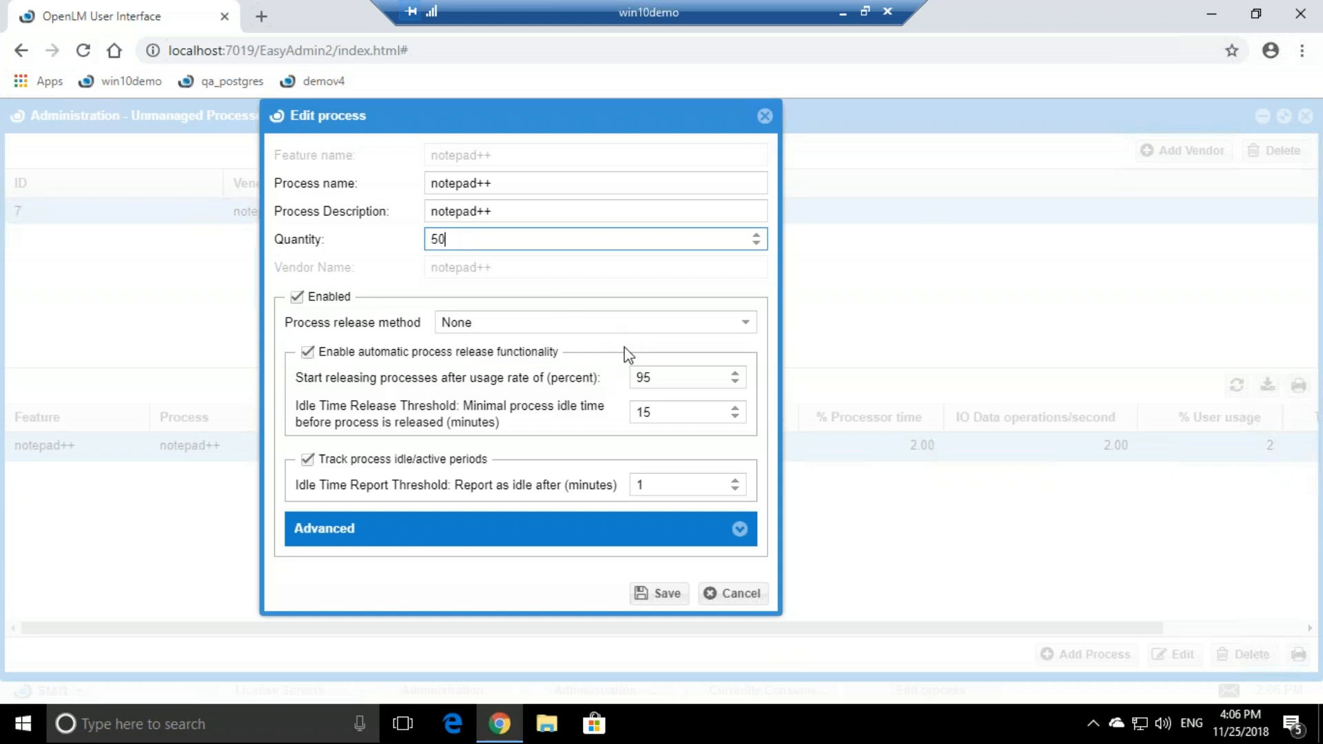
Step: Set the Idle Time Release Threshold to 60 minutes
double_click(658, 379)
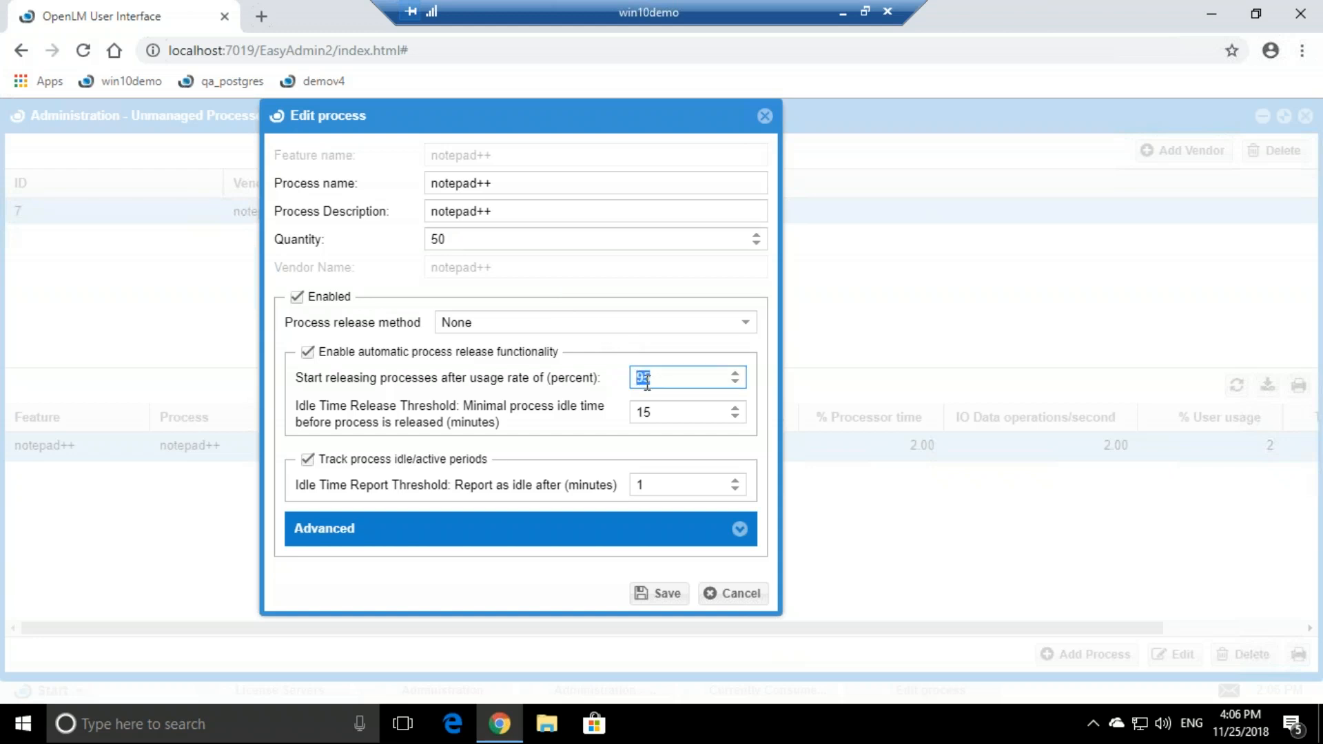
drag(667, 413, 632, 414)
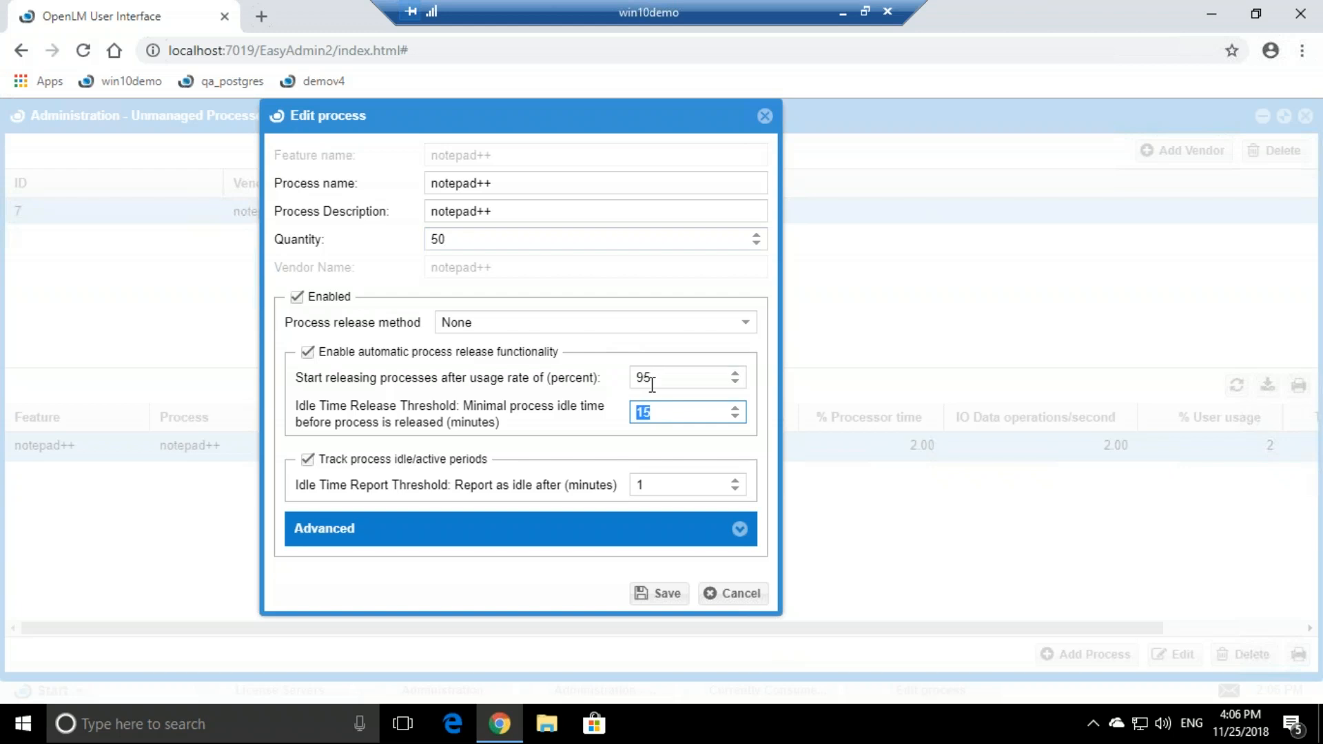
text(60)
click(652, 377)
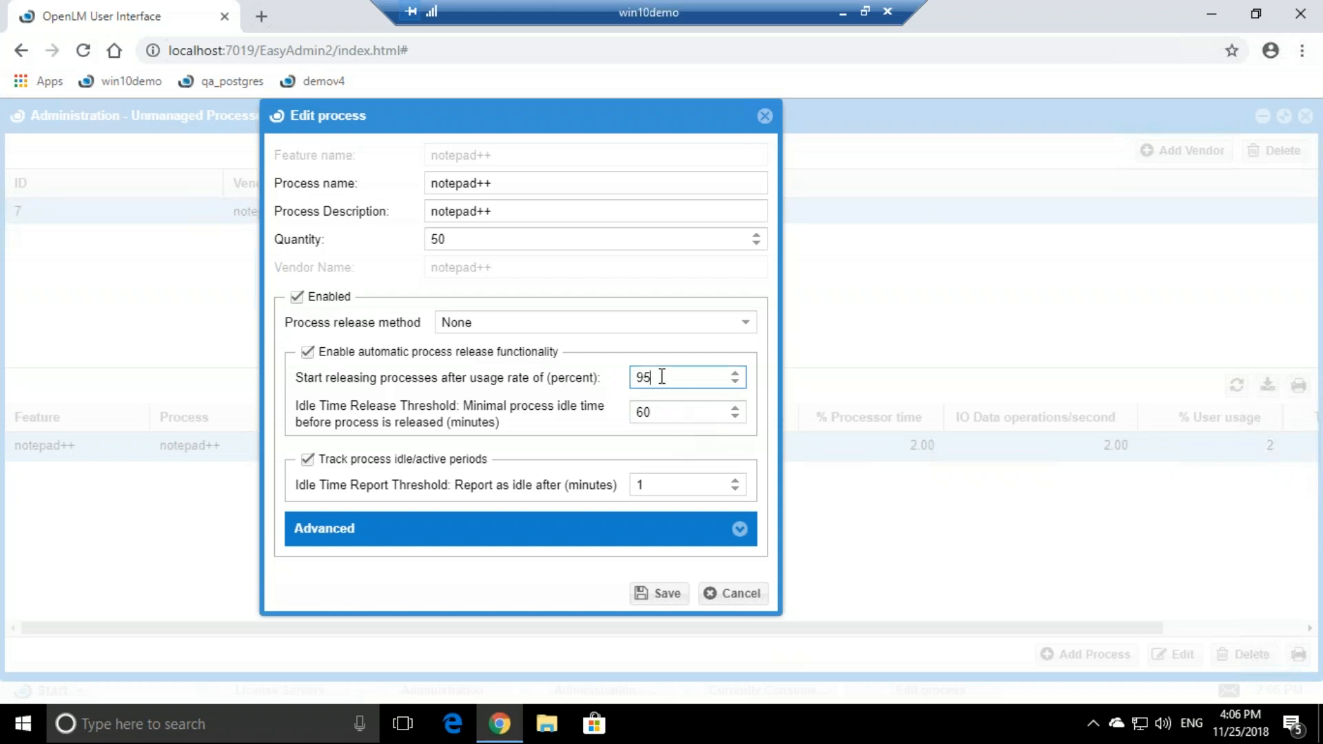
double_click(646, 377)
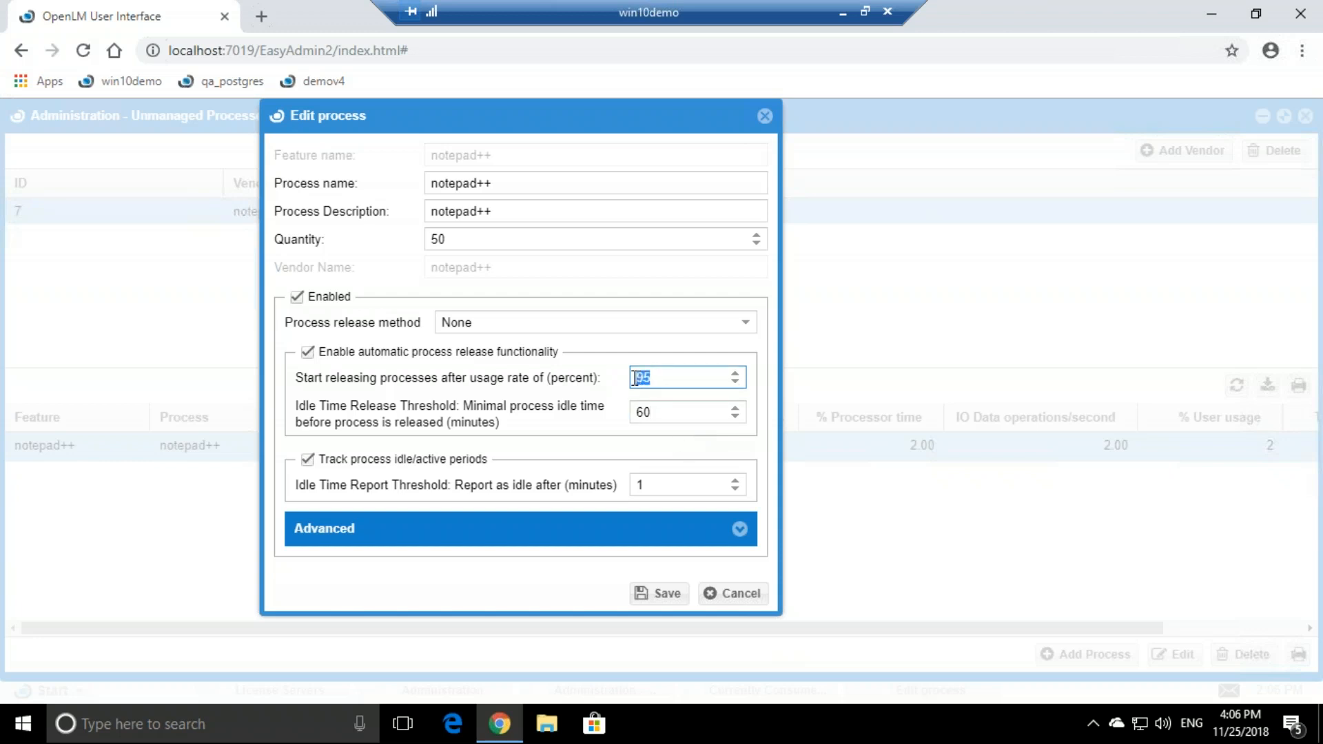
Step: Set the Idle Time Release Threshold to 3 minutes and the release usage rate to 0 percent
double_click(641, 412)
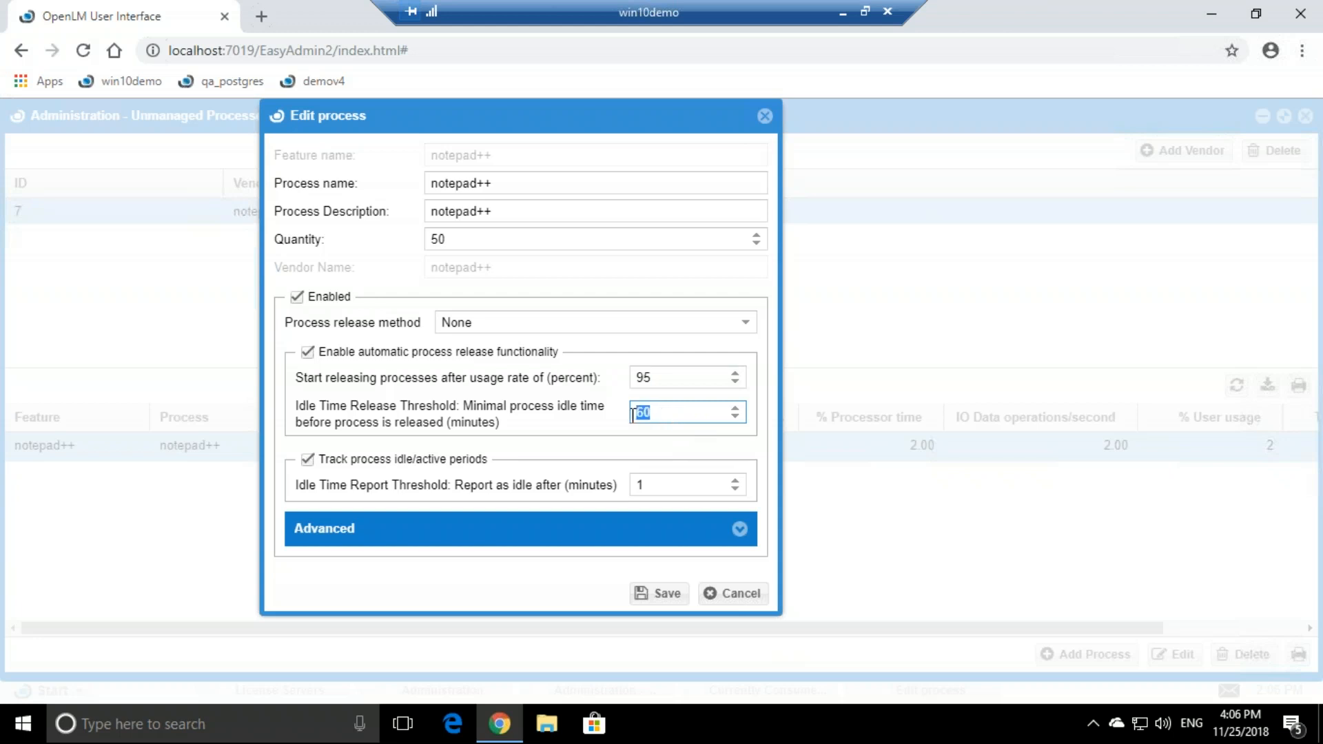
click(658, 414)
double_click(664, 412)
text(3)
double_click(647, 381)
text(0)
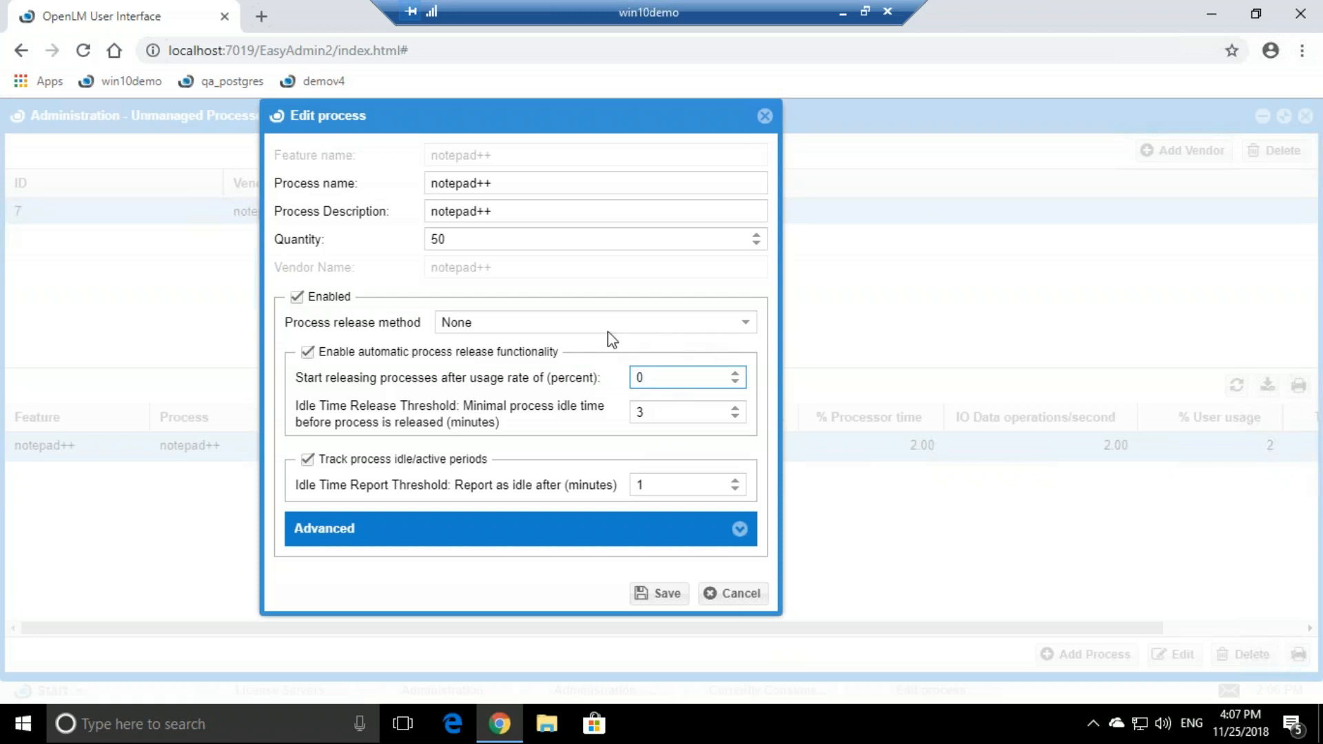
Step: Set the notepad++ process release method to Procedure
double_click(477, 324)
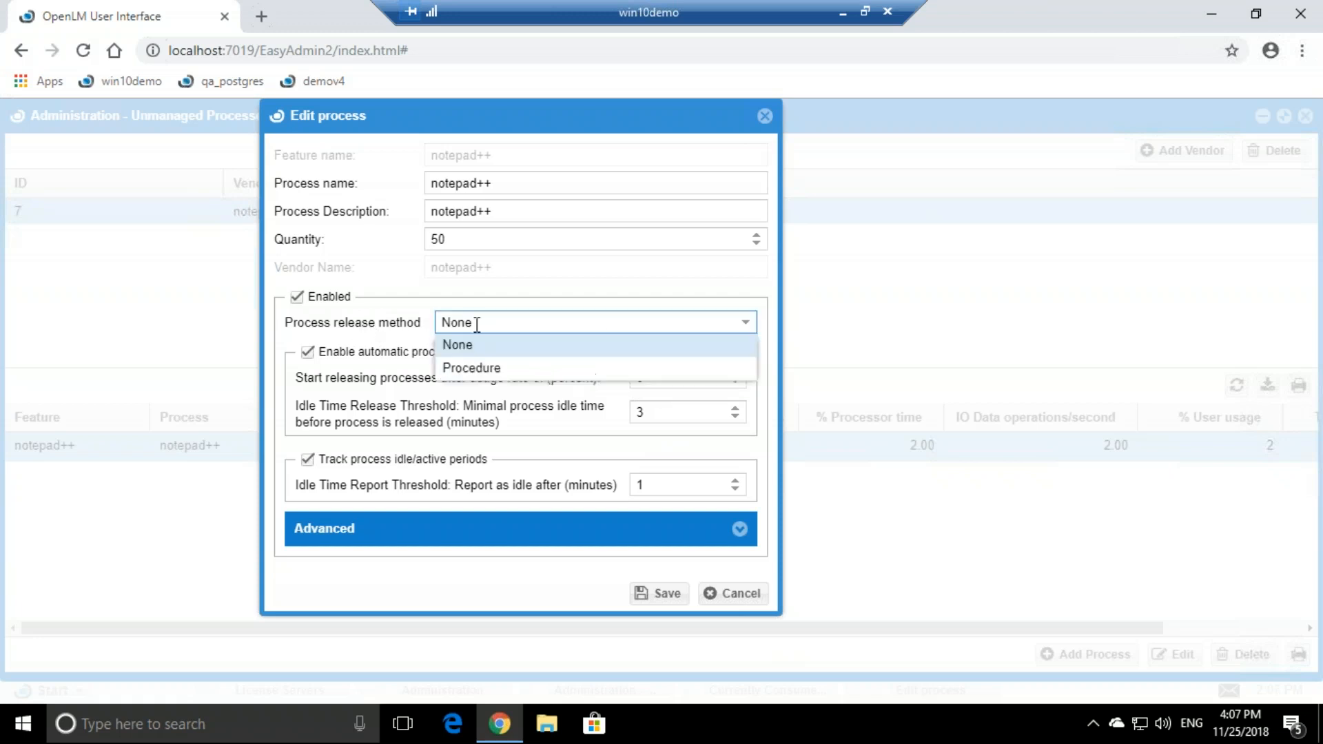
click(476, 324)
click(479, 324)
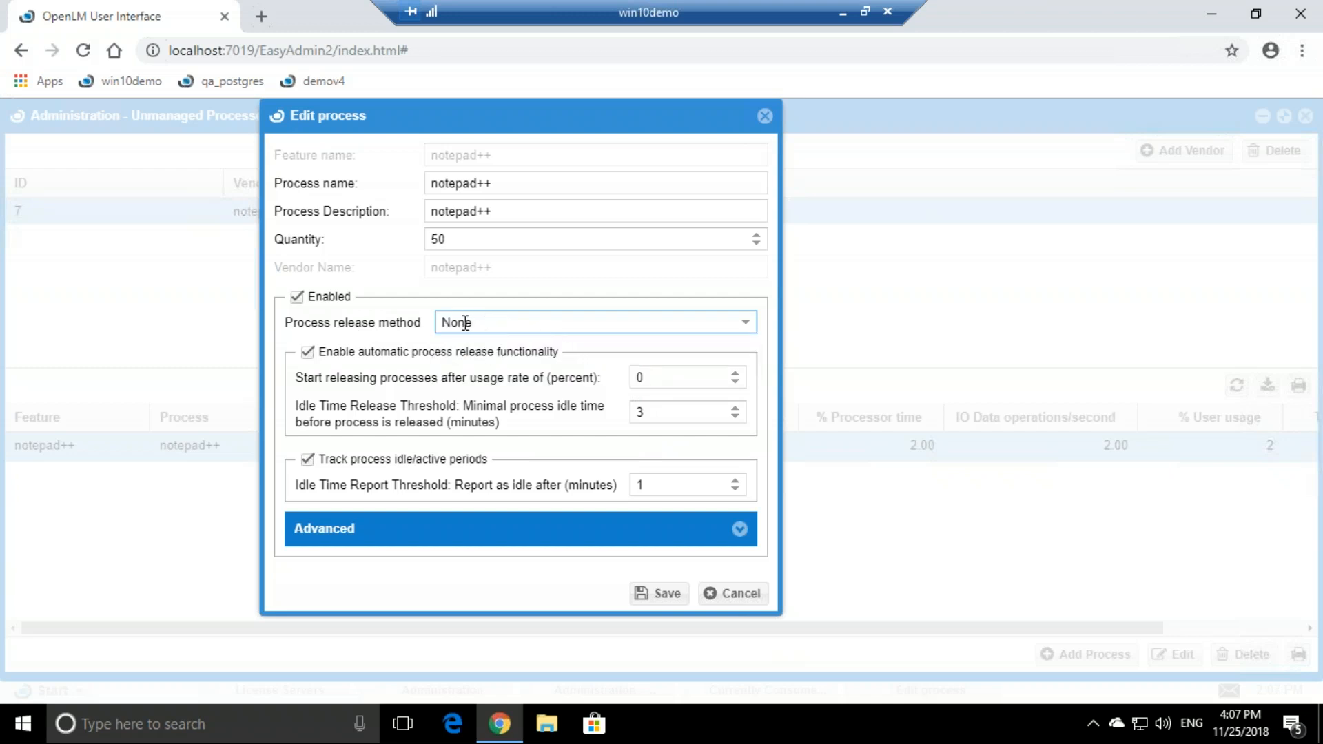
click(631, 376)
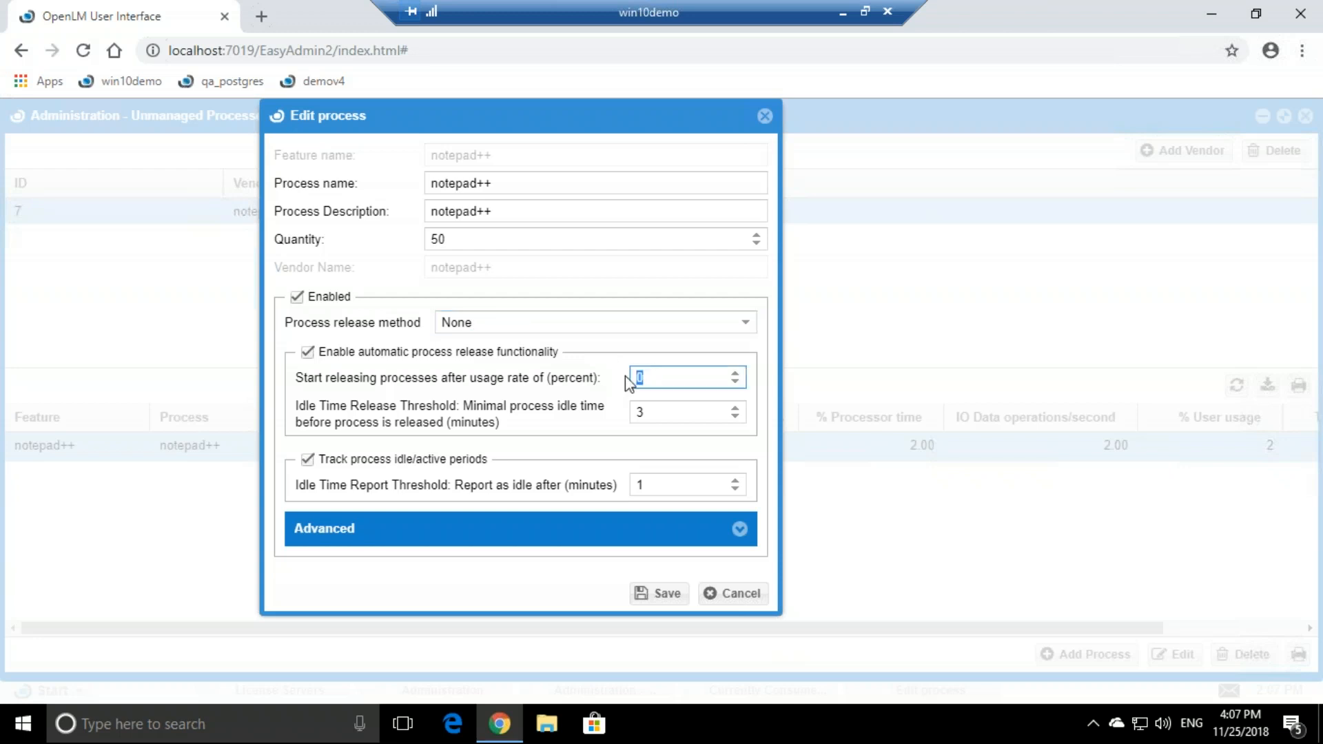
key(Tab)
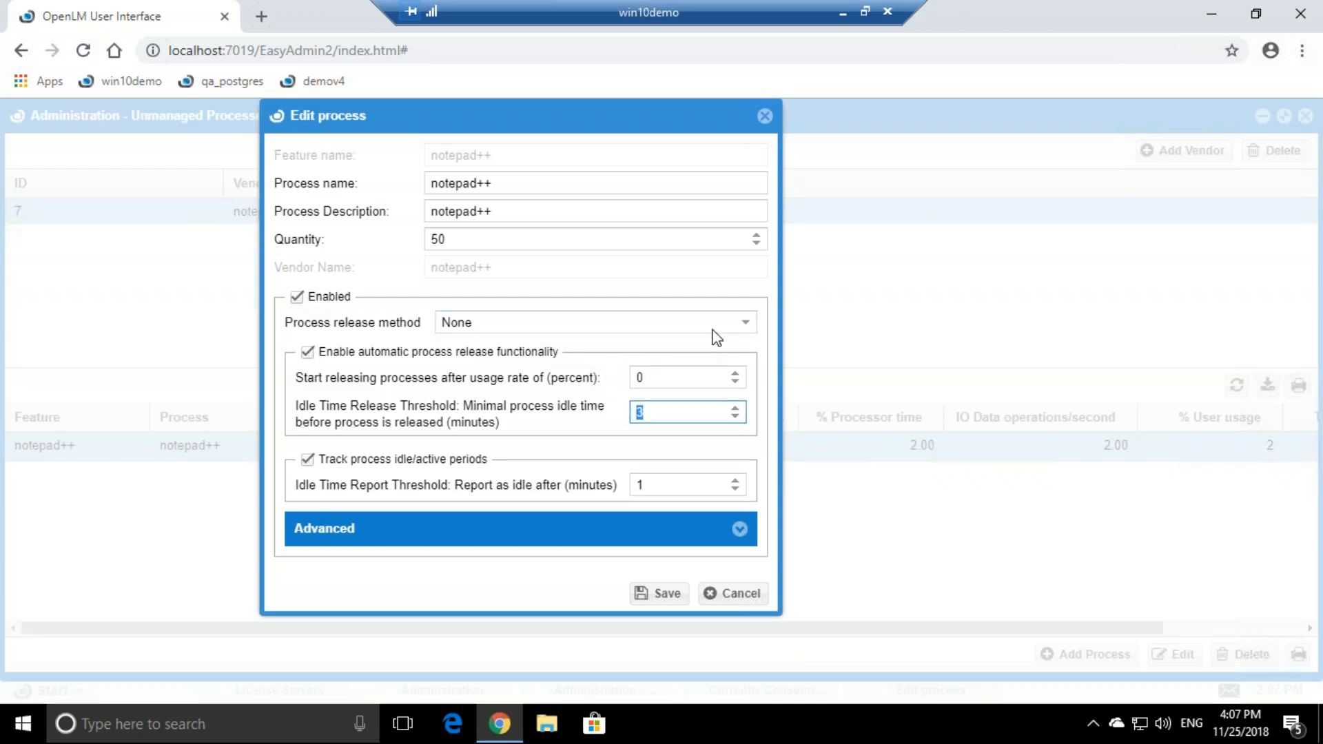
click(745, 324)
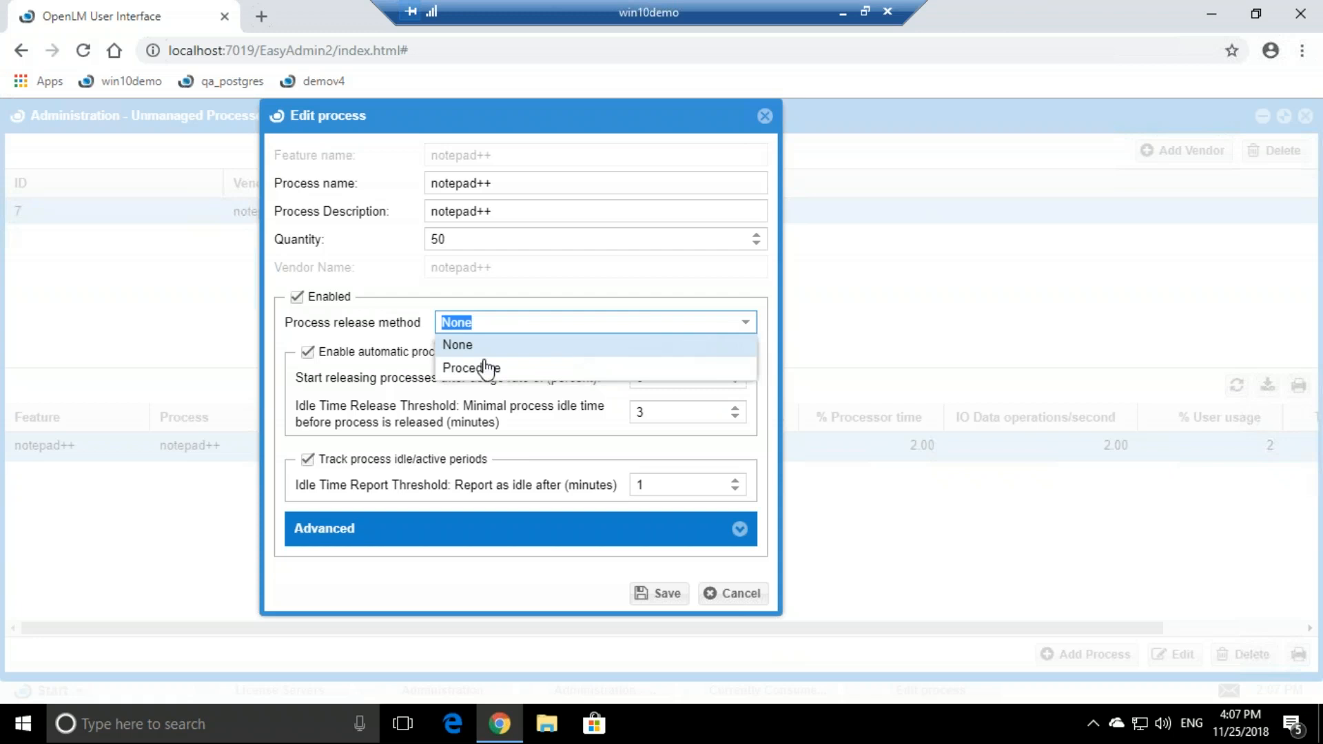
click(462, 370)
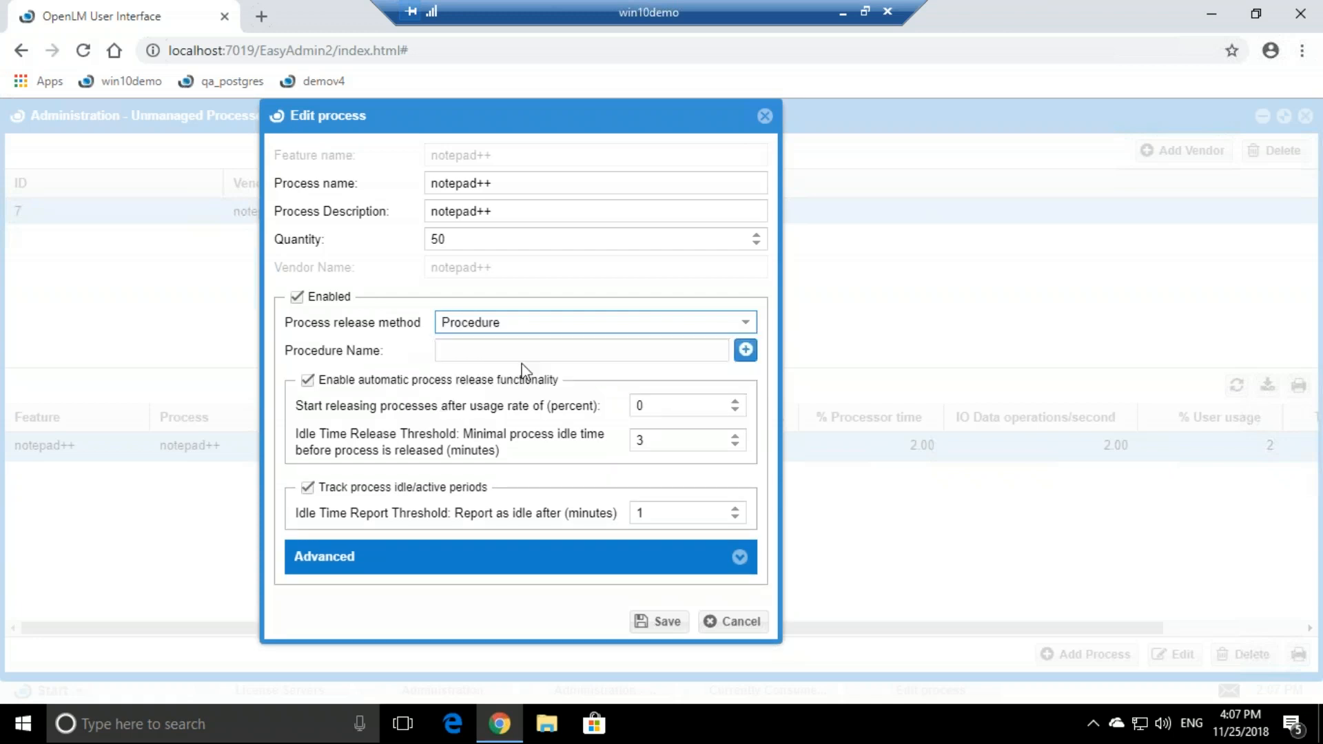
Step: Assign the kill agent procedure as the release procedure and save the notepad++ process settings
click(745, 350)
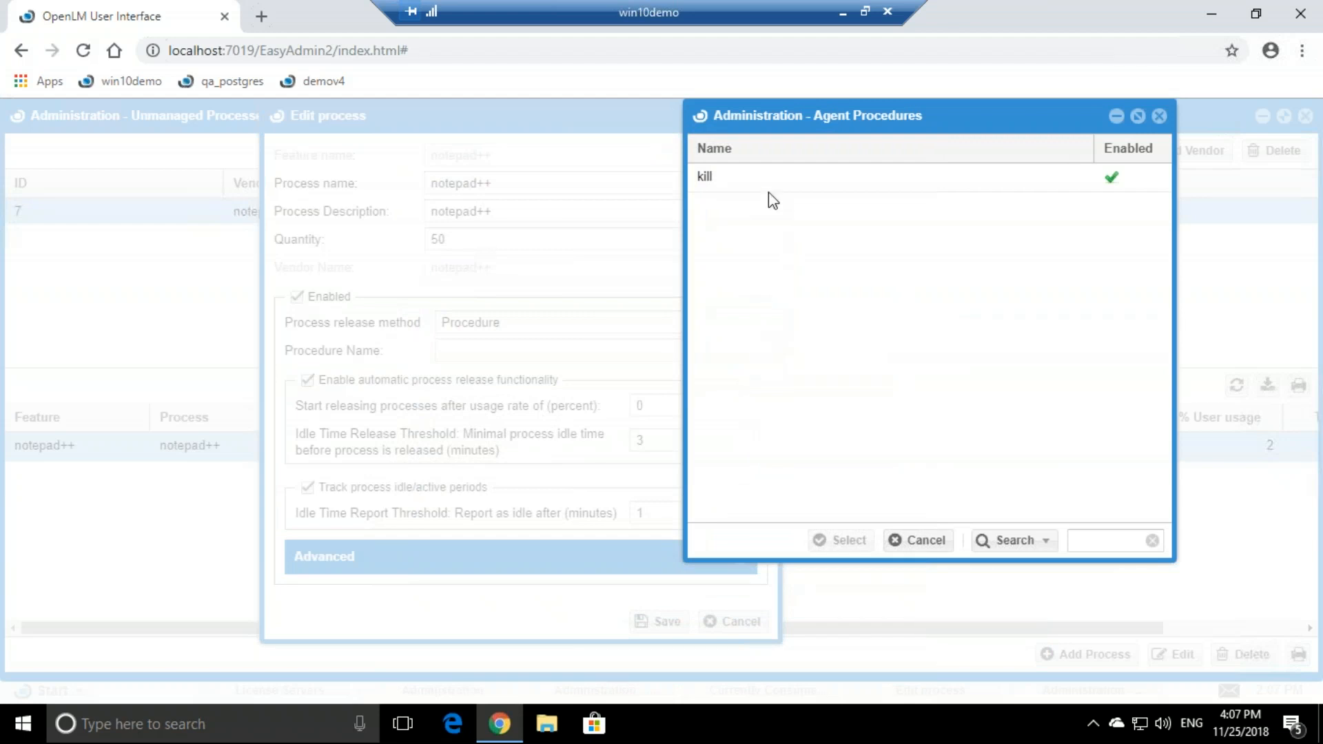
click(767, 179)
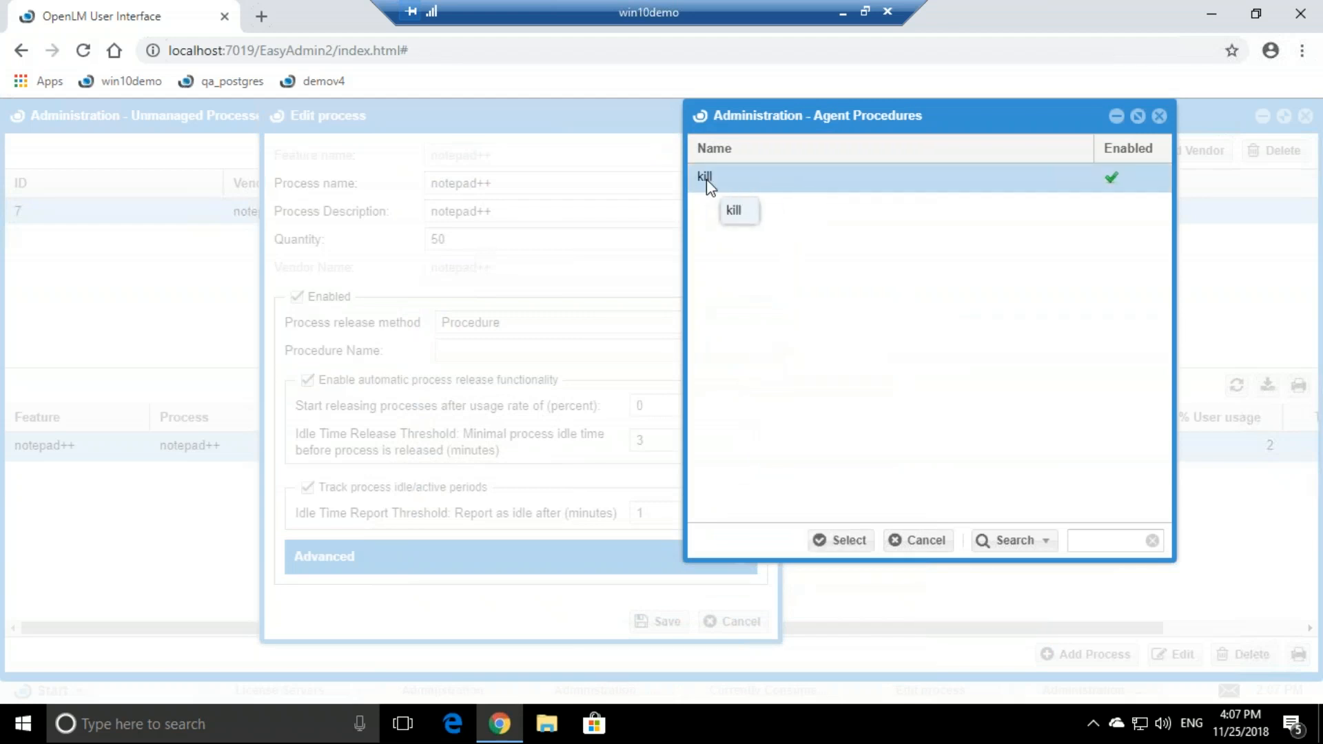
click(842, 543)
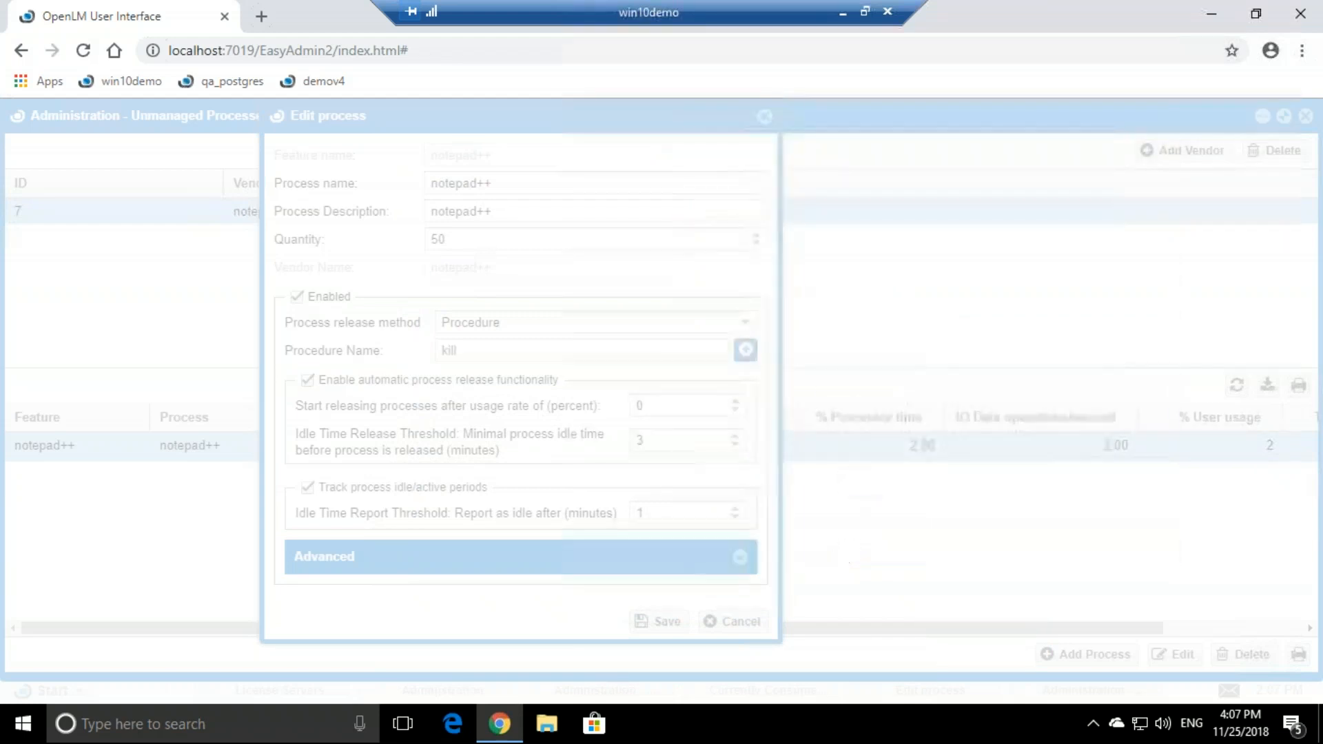
click(667, 623)
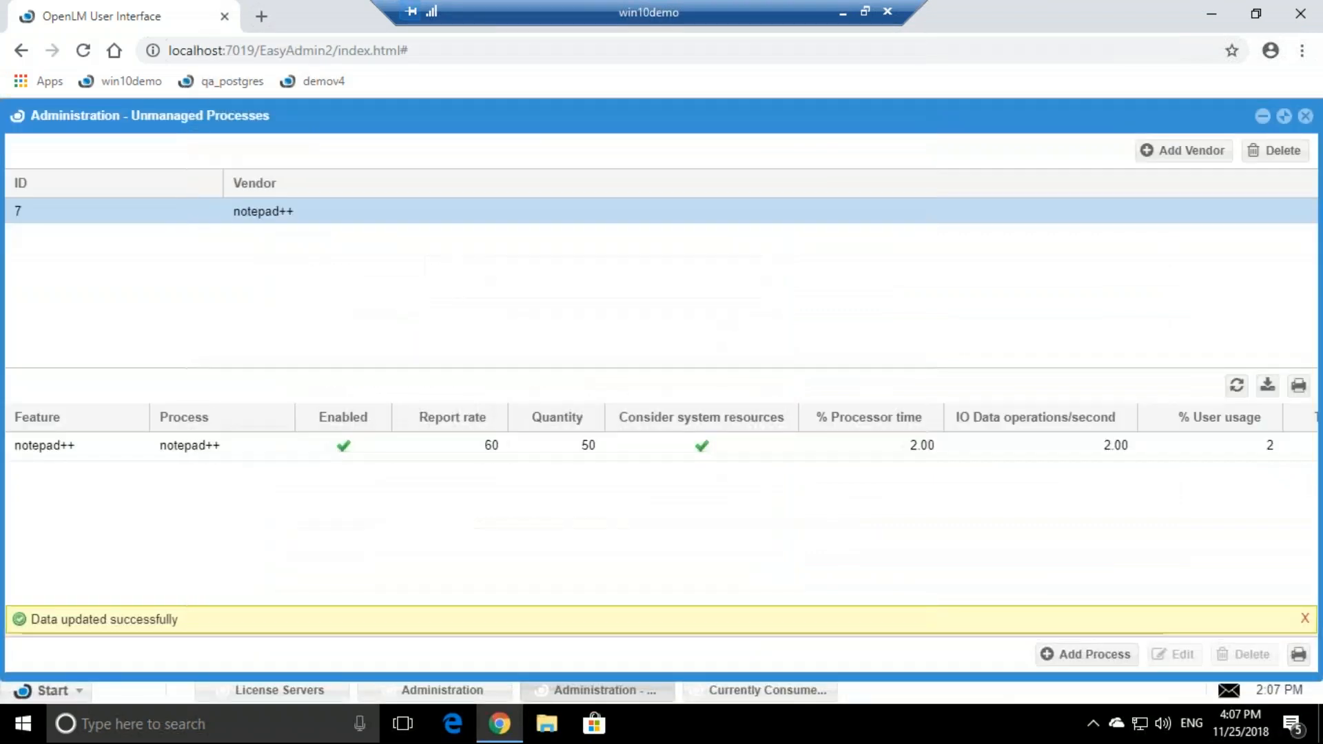
Step: Reopen the notepad++ process, review its quantity, release procedure, release usage rate and idle thresholds, and save it
click(488, 452)
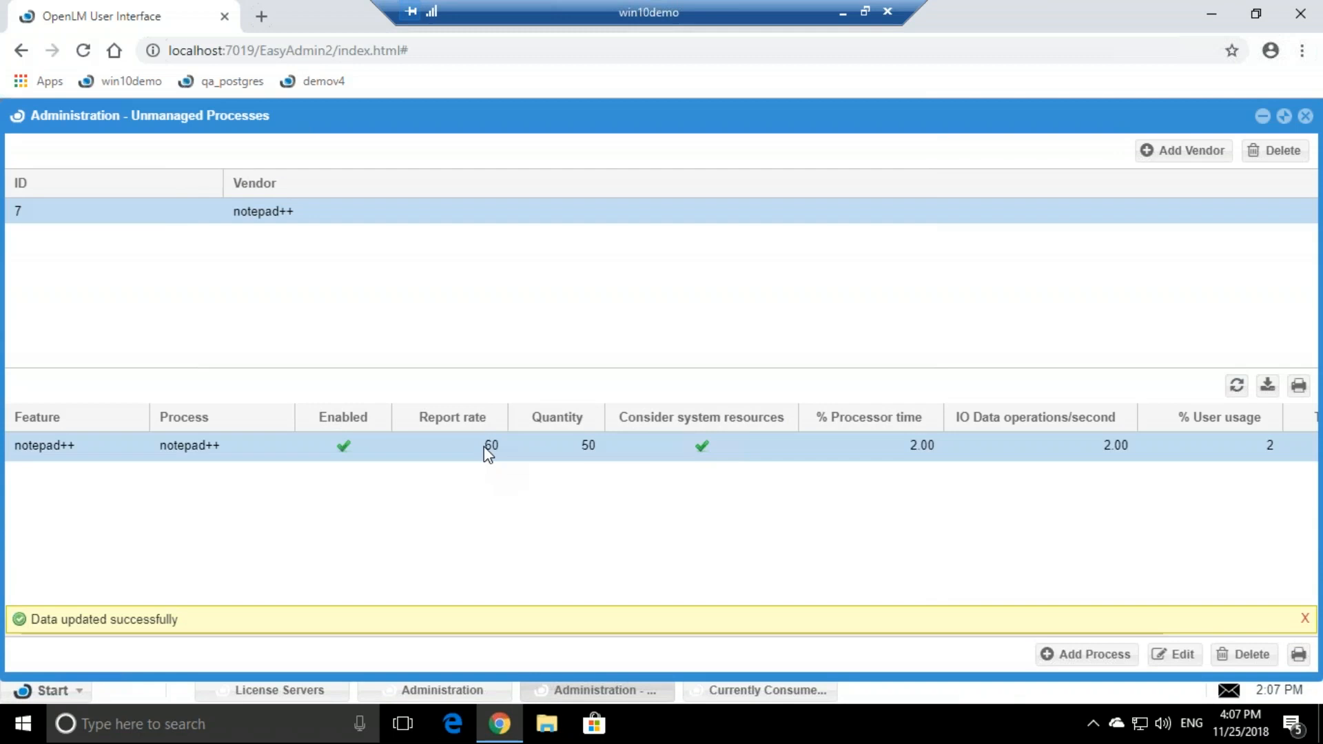
double_click(488, 452)
click(450, 239)
drag(450, 239, 429, 240)
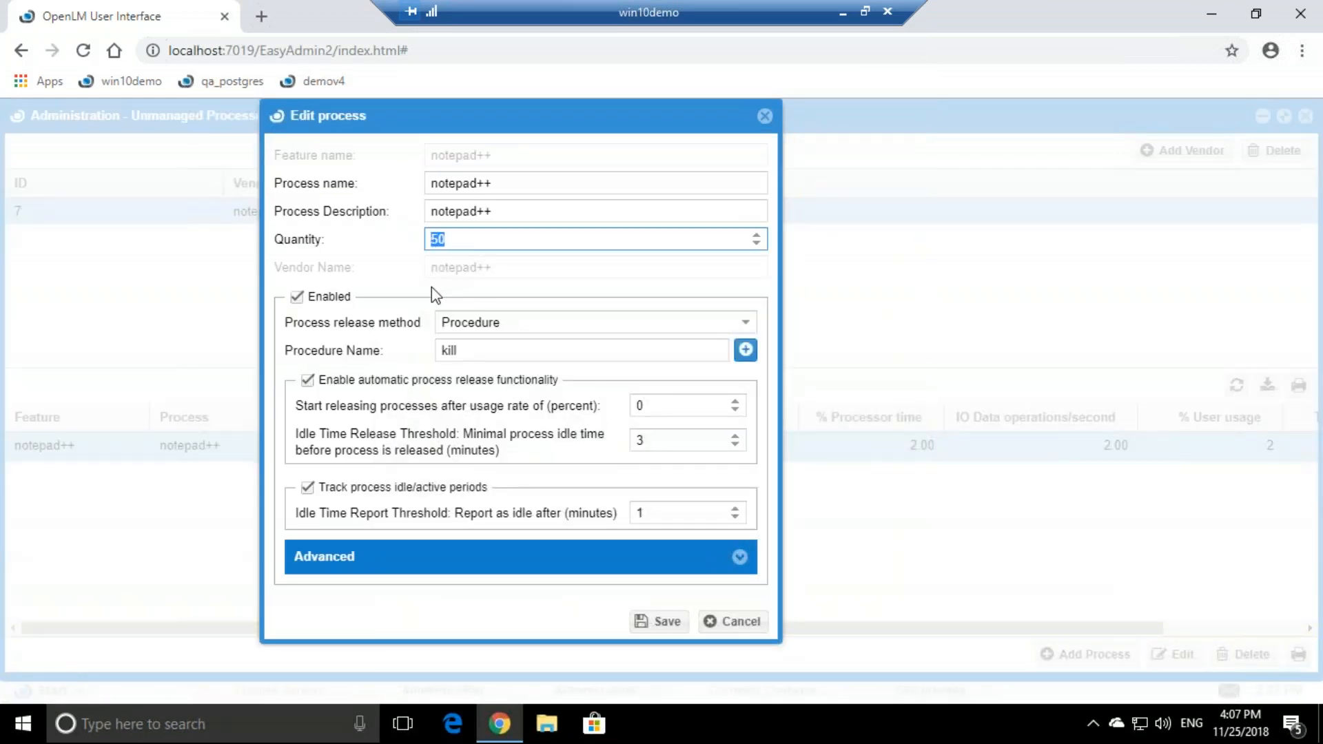
drag(510, 322, 436, 352)
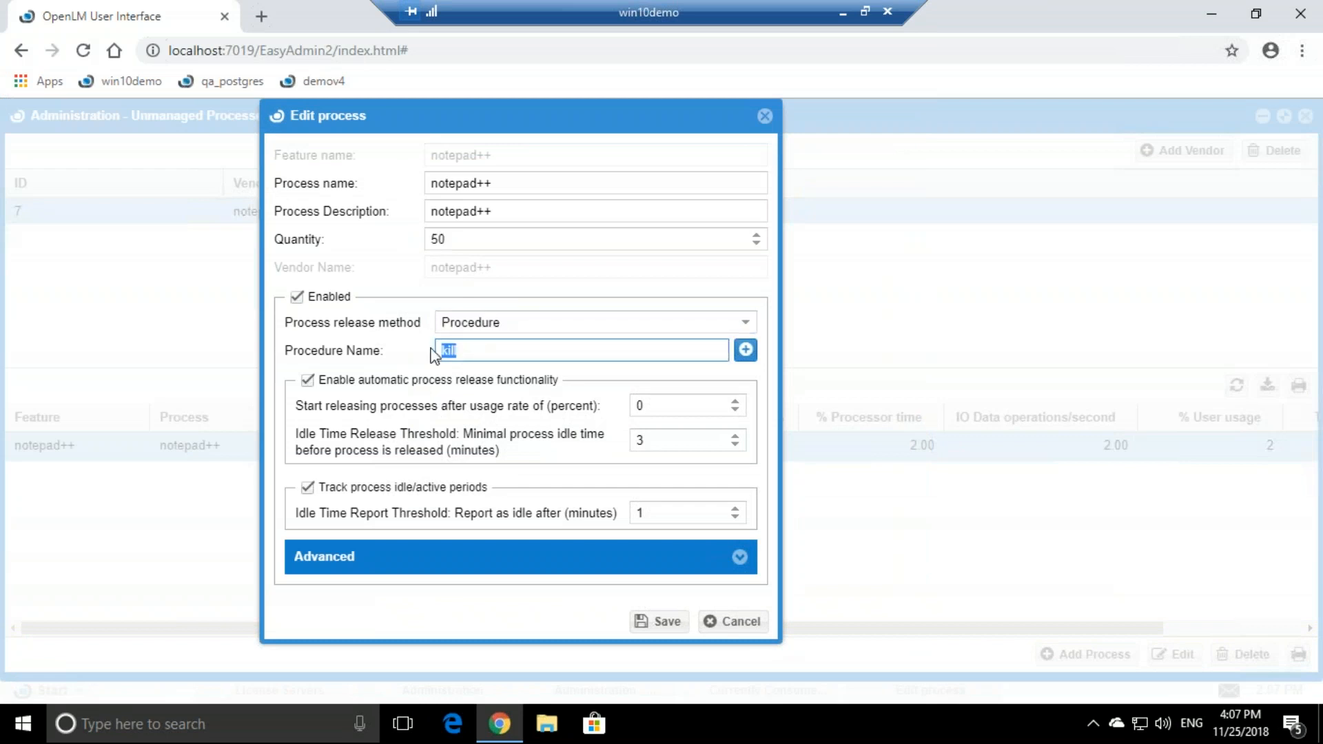
click(668, 407)
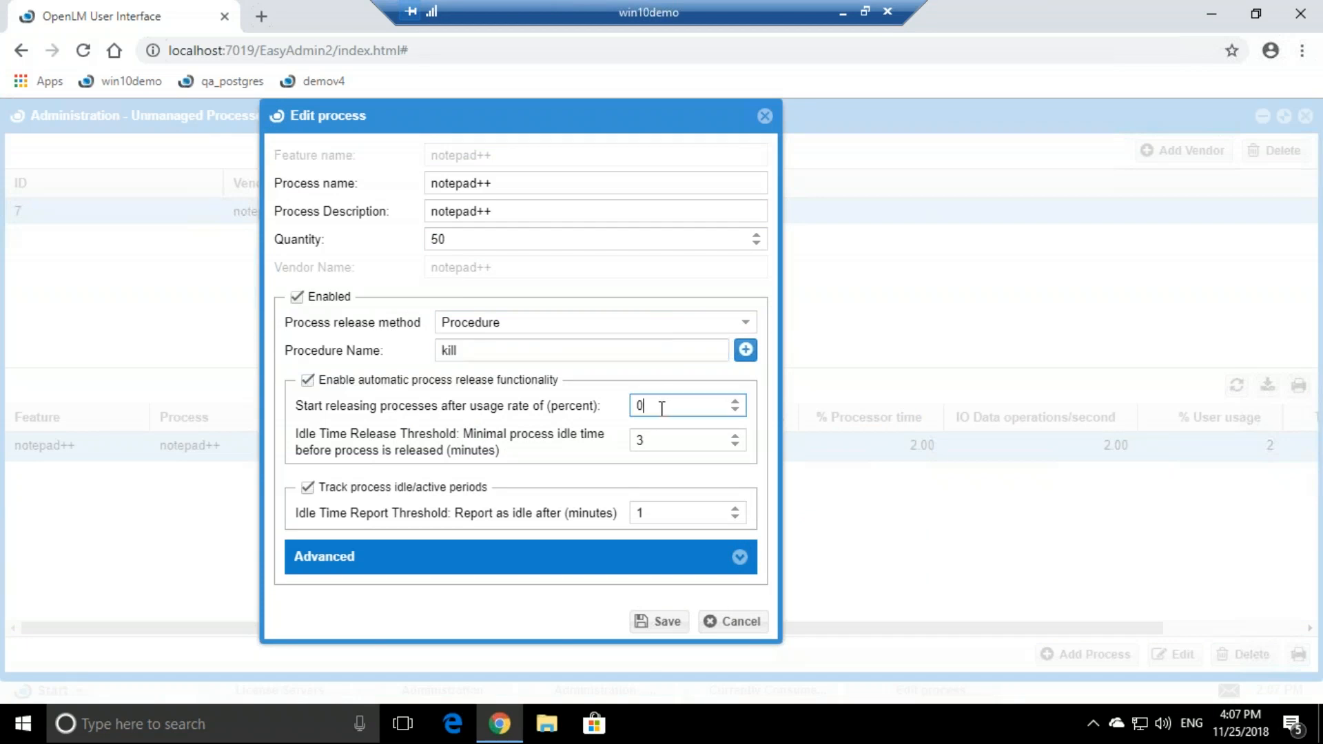
drag(651, 408, 635, 407)
click(658, 442)
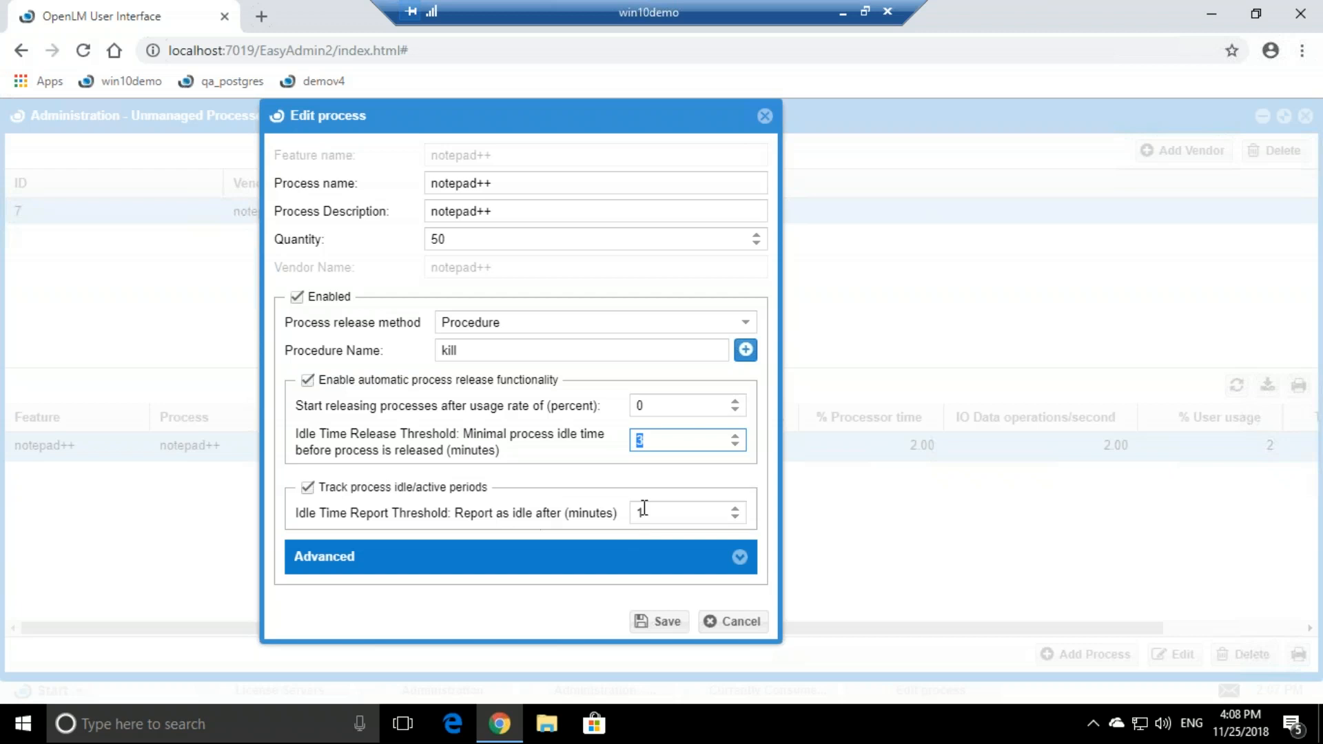
drag(643, 512, 636, 512)
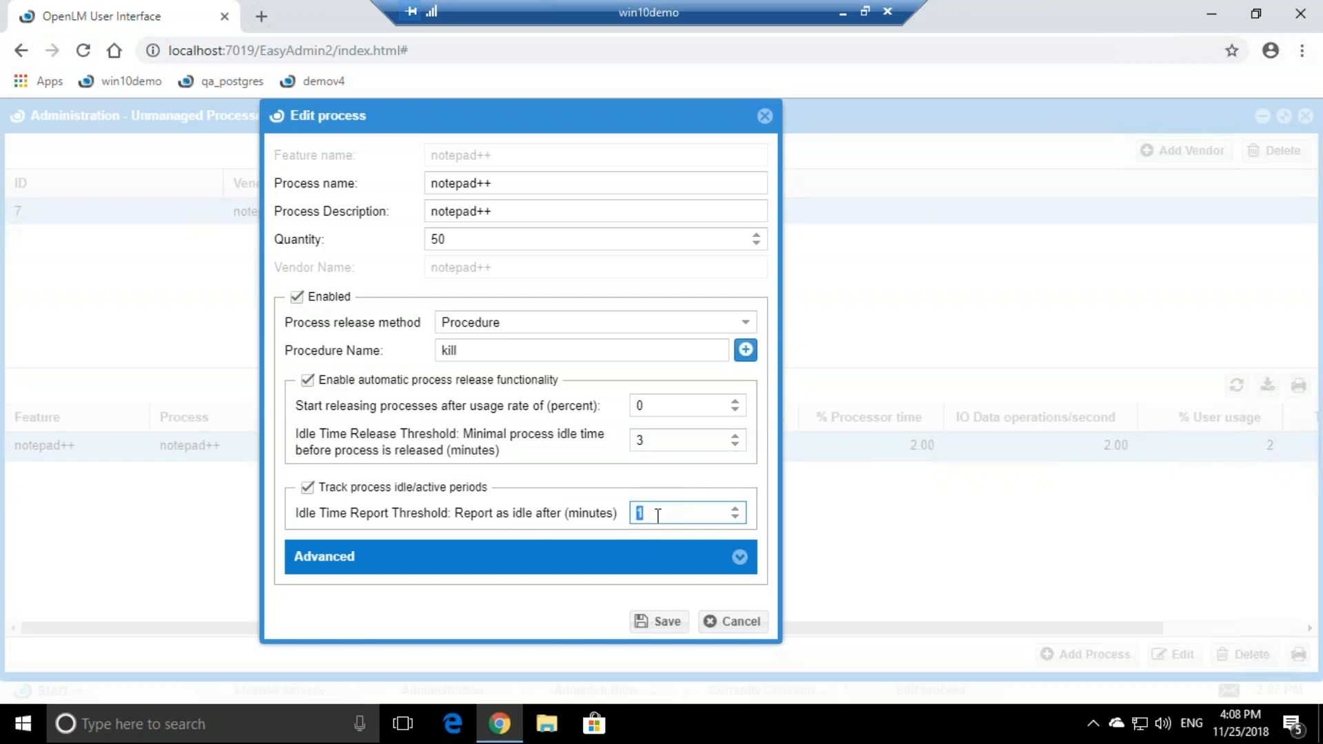
click(658, 624)
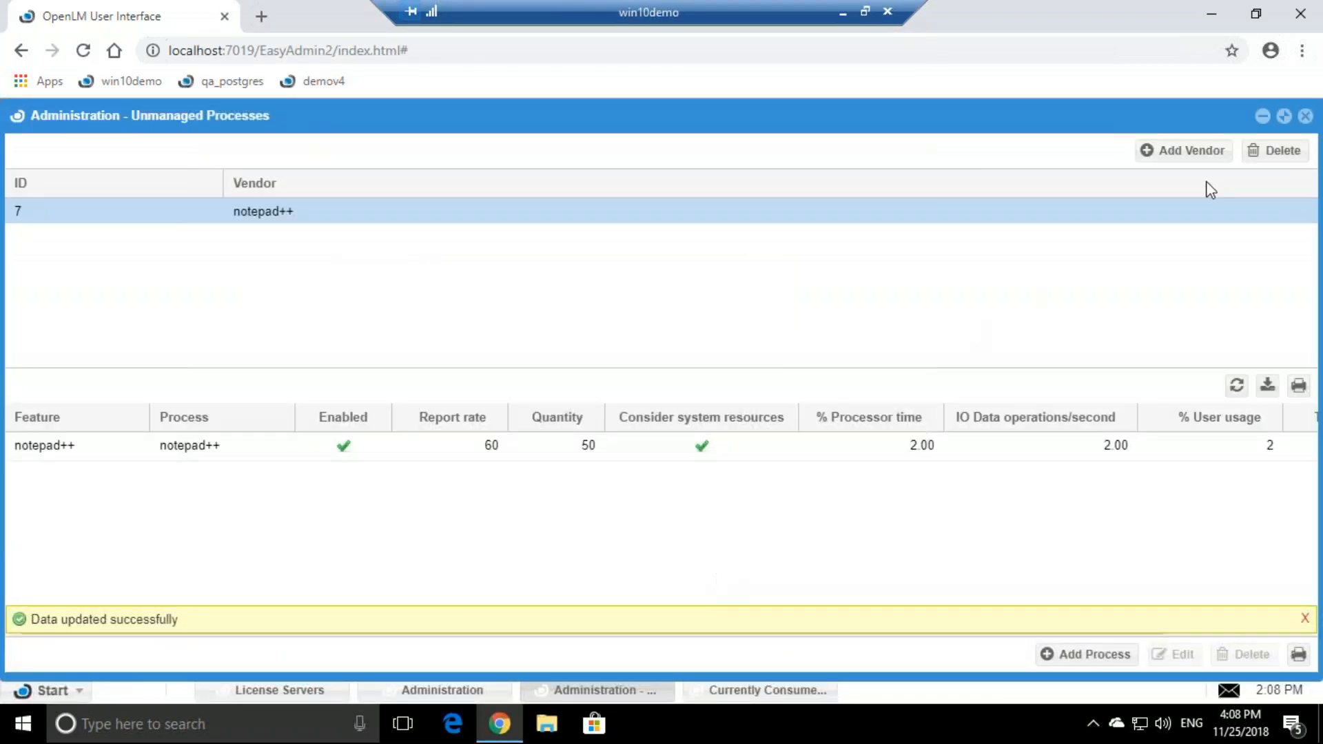
Step: Leave the unmanaged processes and start a new agent procedure named suspend
click(1305, 117)
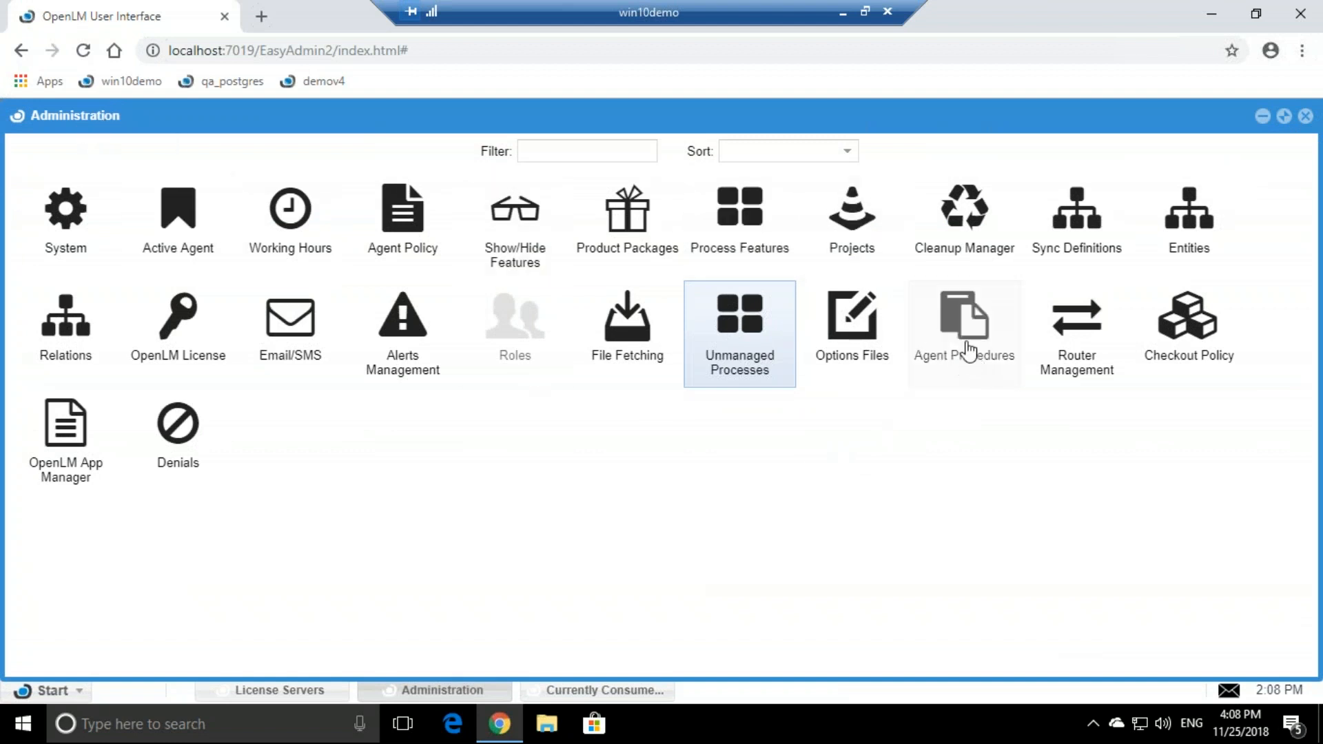
click(967, 346)
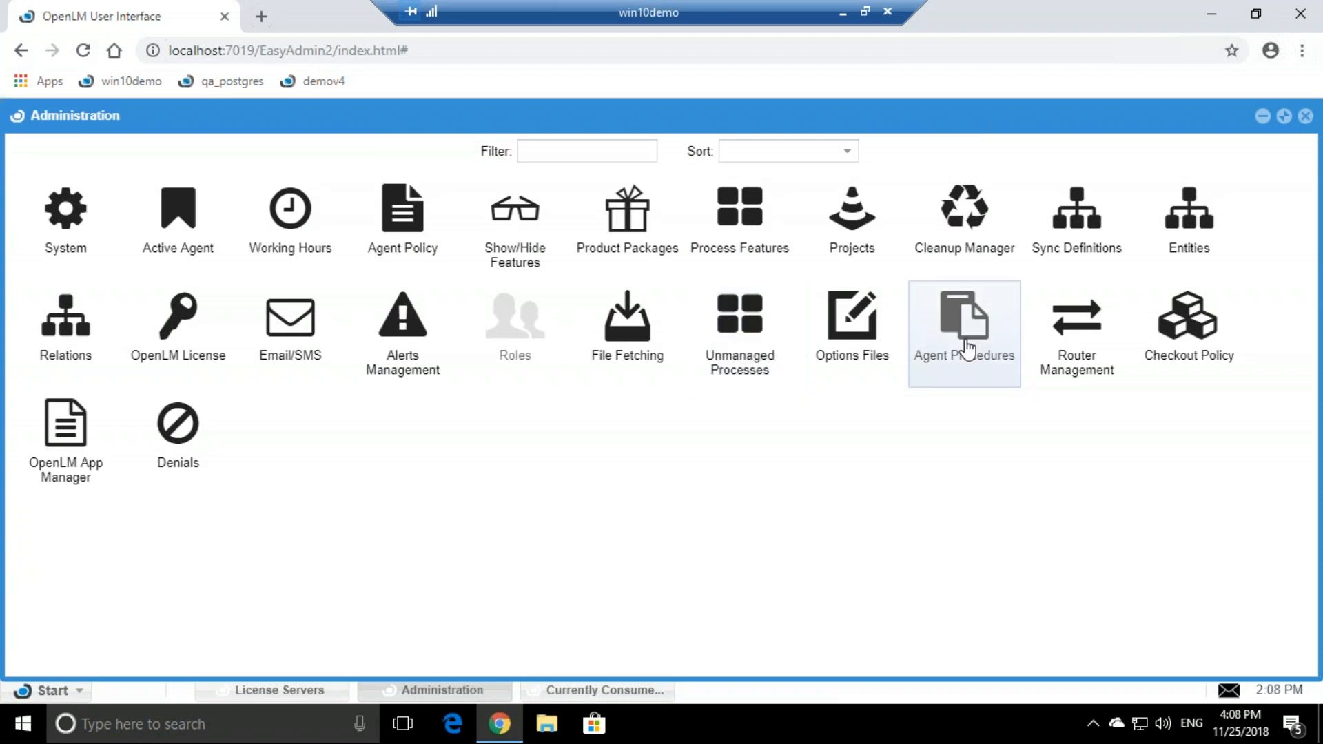
double_click(967, 347)
click(920, 217)
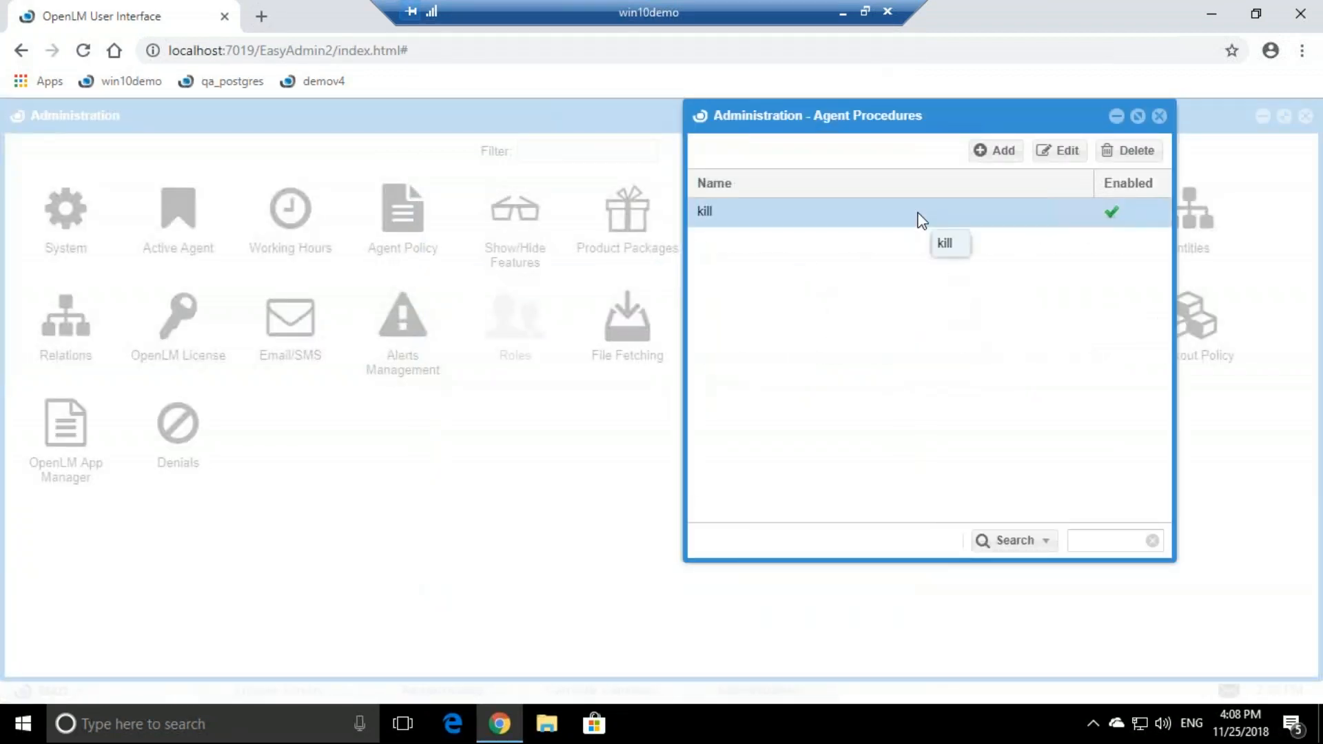
click(997, 153)
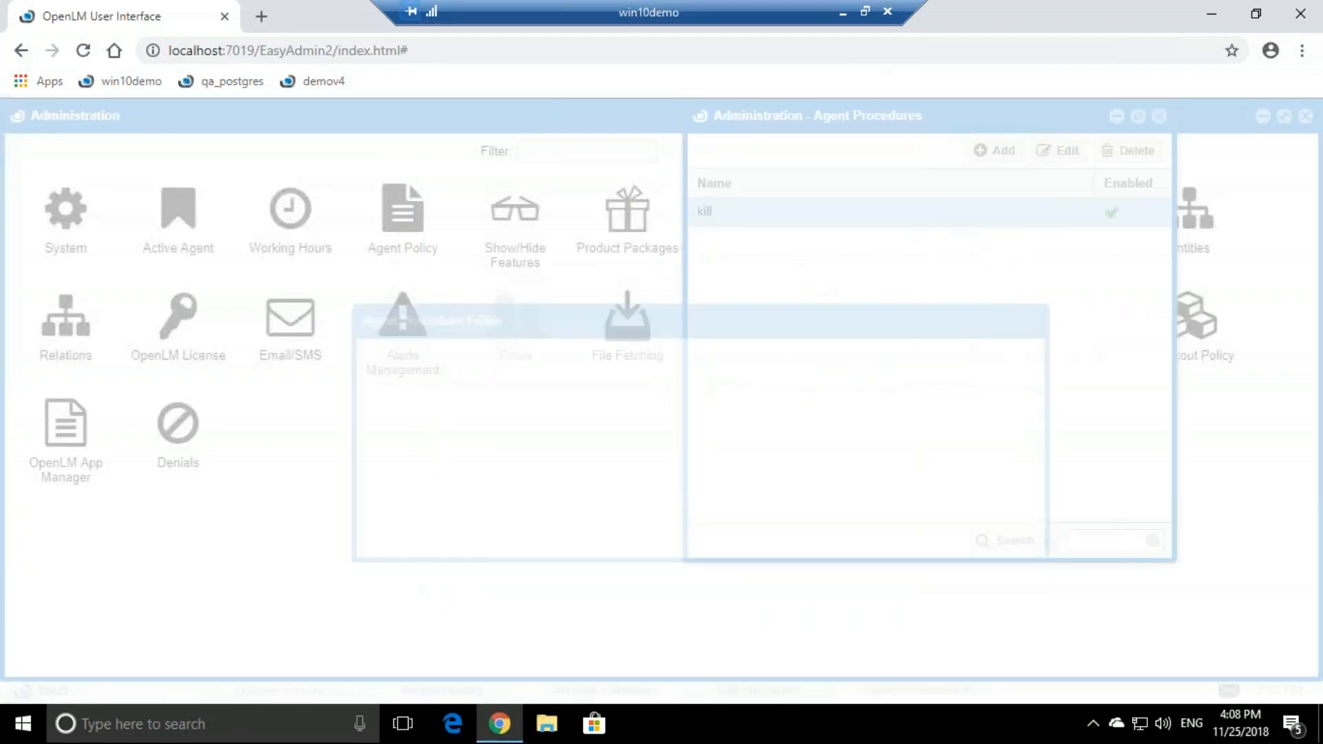
click(728, 333)
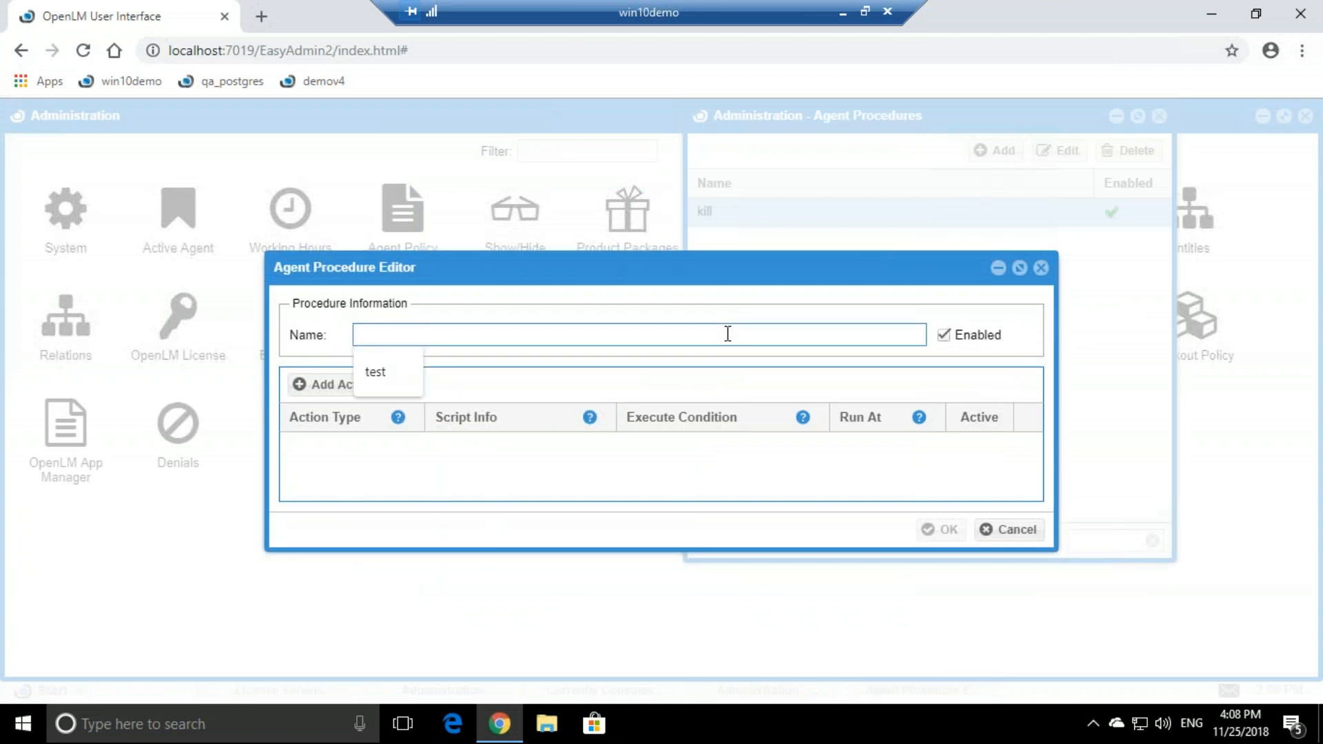
text(suspend)
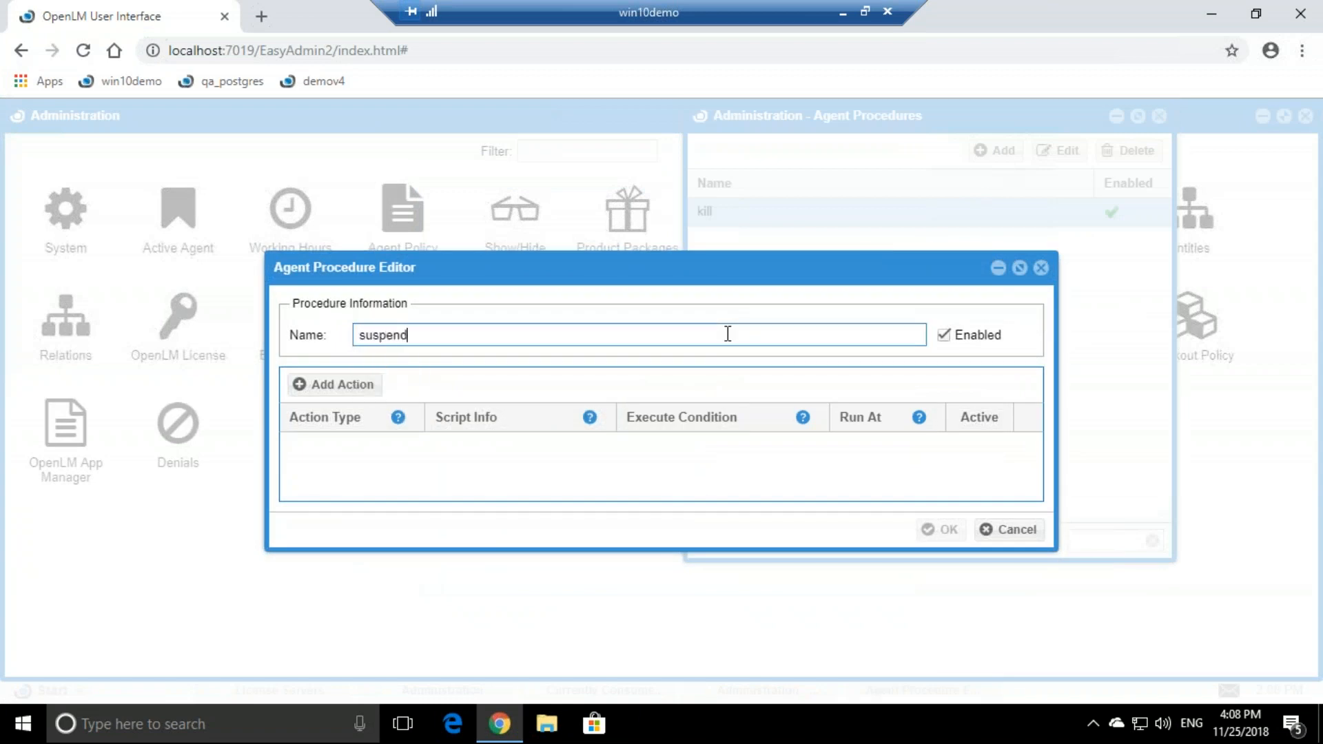
Step: Add an action of type AgentSuspend to the suspend procedure
click(359, 387)
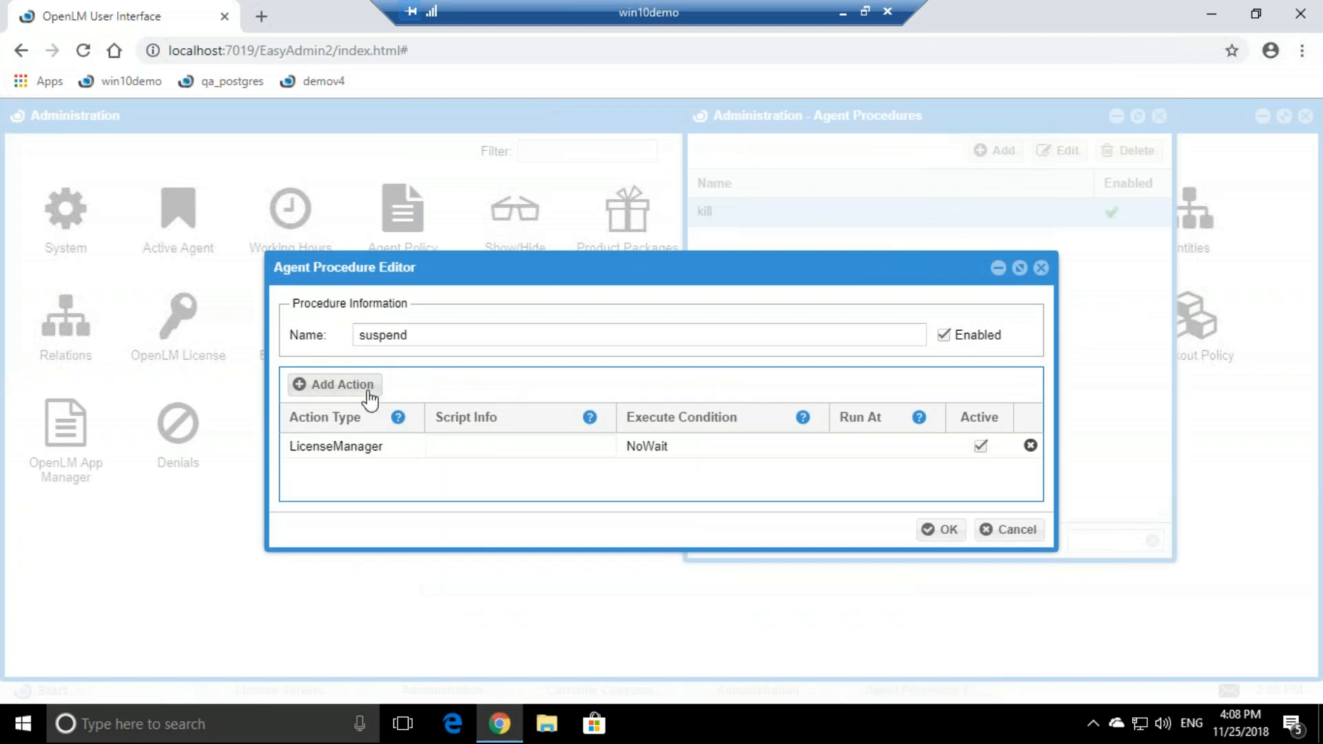
click(411, 448)
click(413, 446)
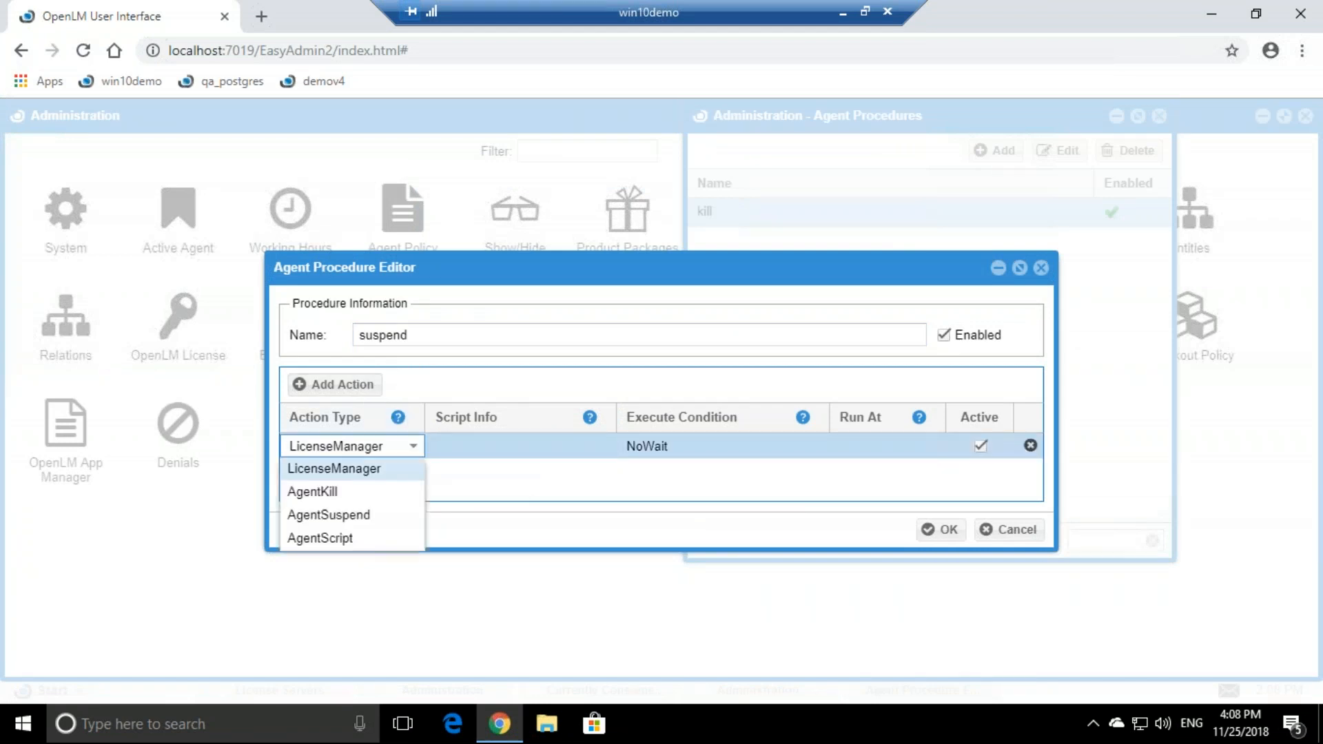
click(348, 518)
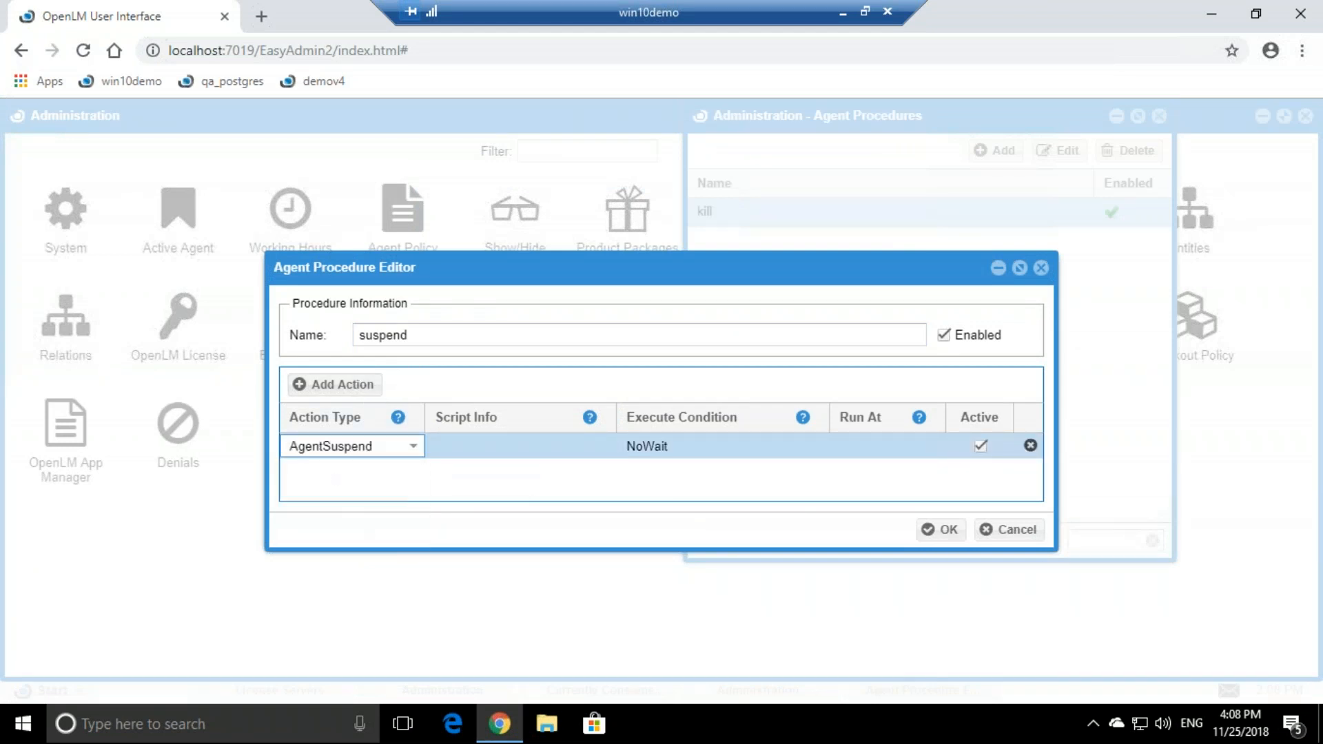
click(510, 480)
Step: Try the AgentScript action type and open its Script Info for editing
click(405, 449)
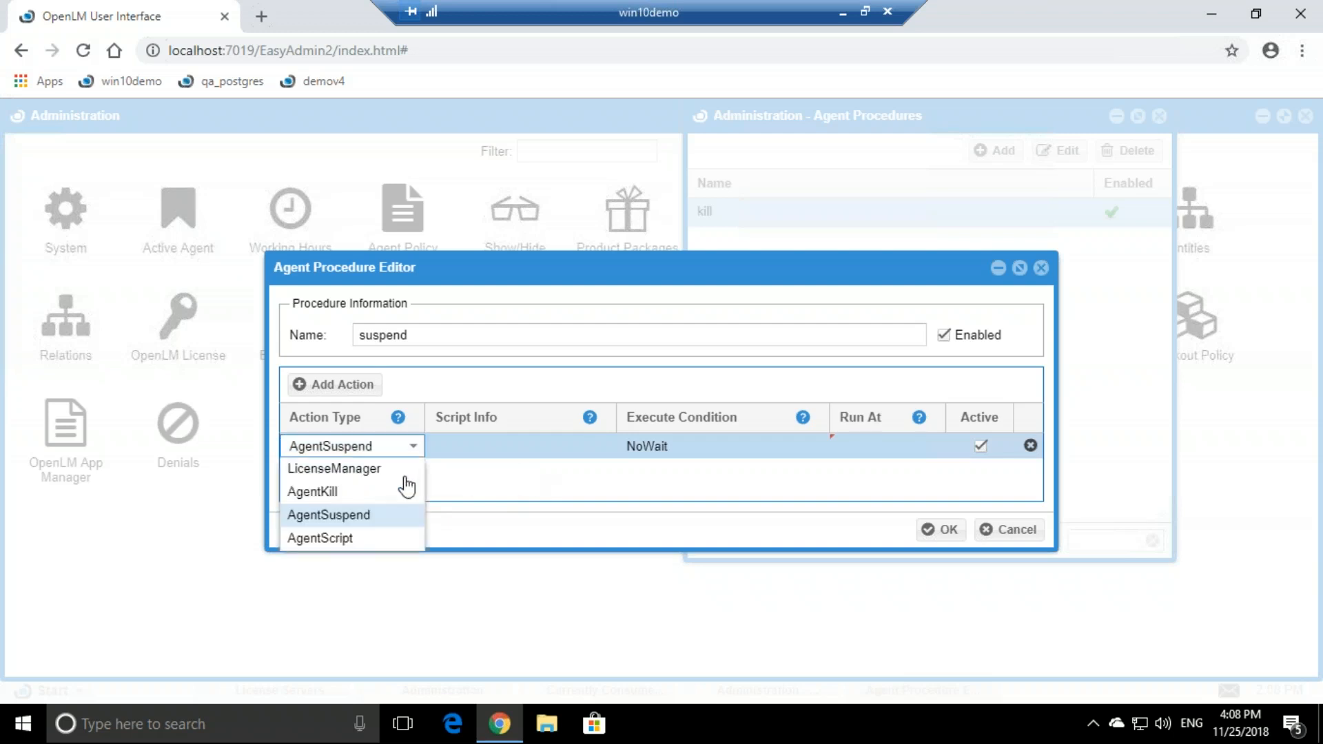
click(338, 539)
click(473, 443)
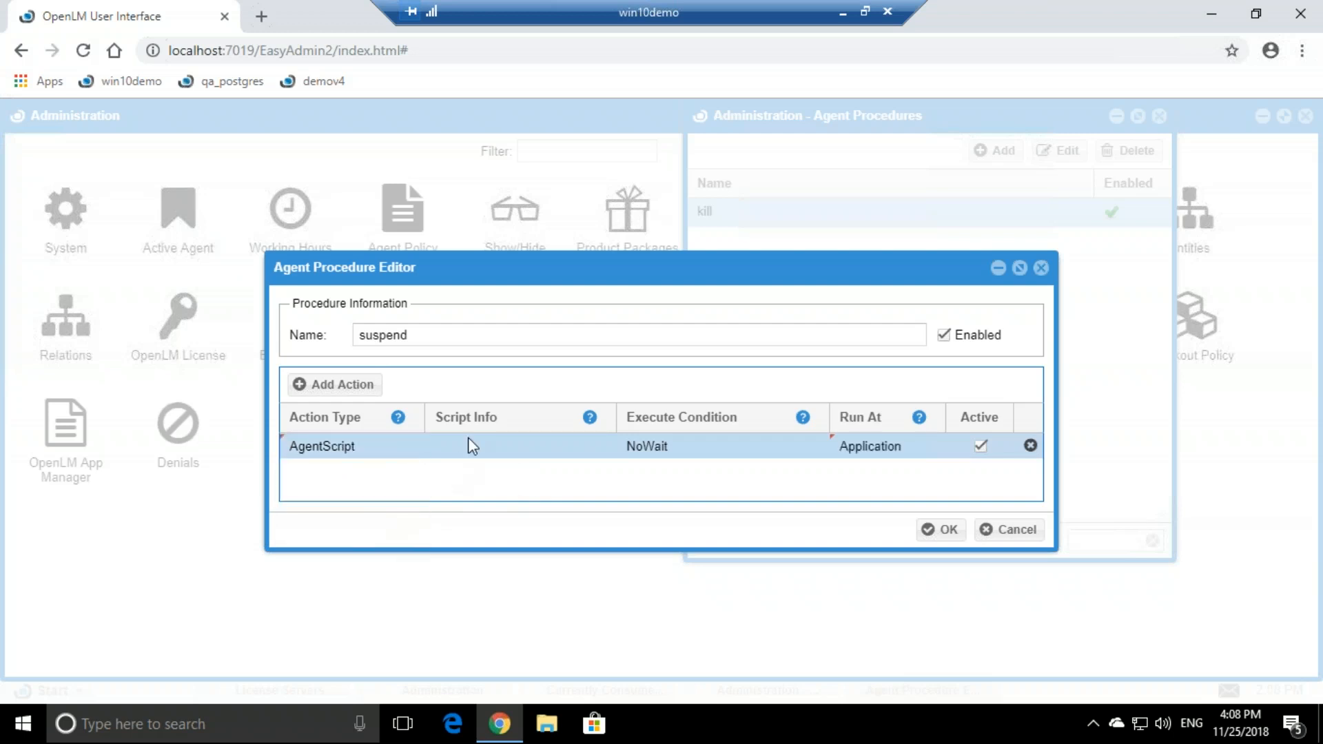
click(486, 443)
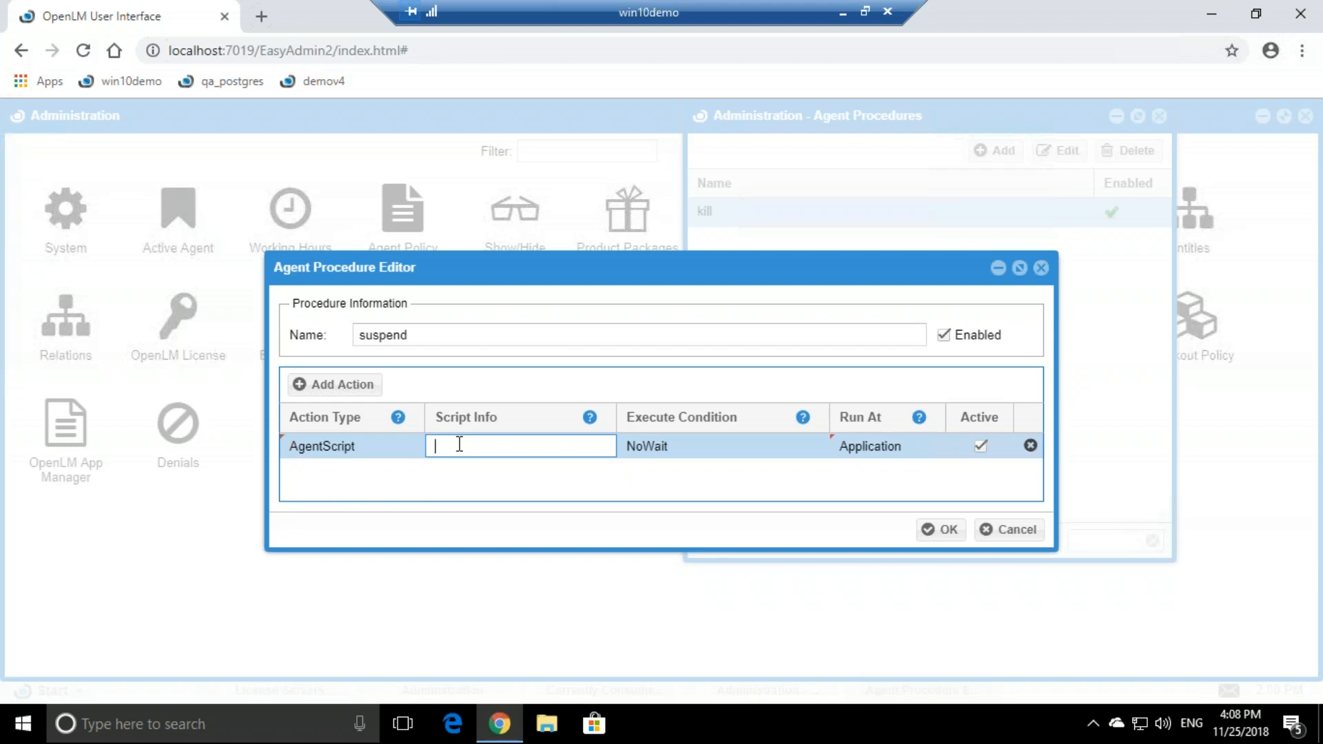
Step: Set the procedure's action type to AgentSuspend and save the suspend procedure
click(411, 449)
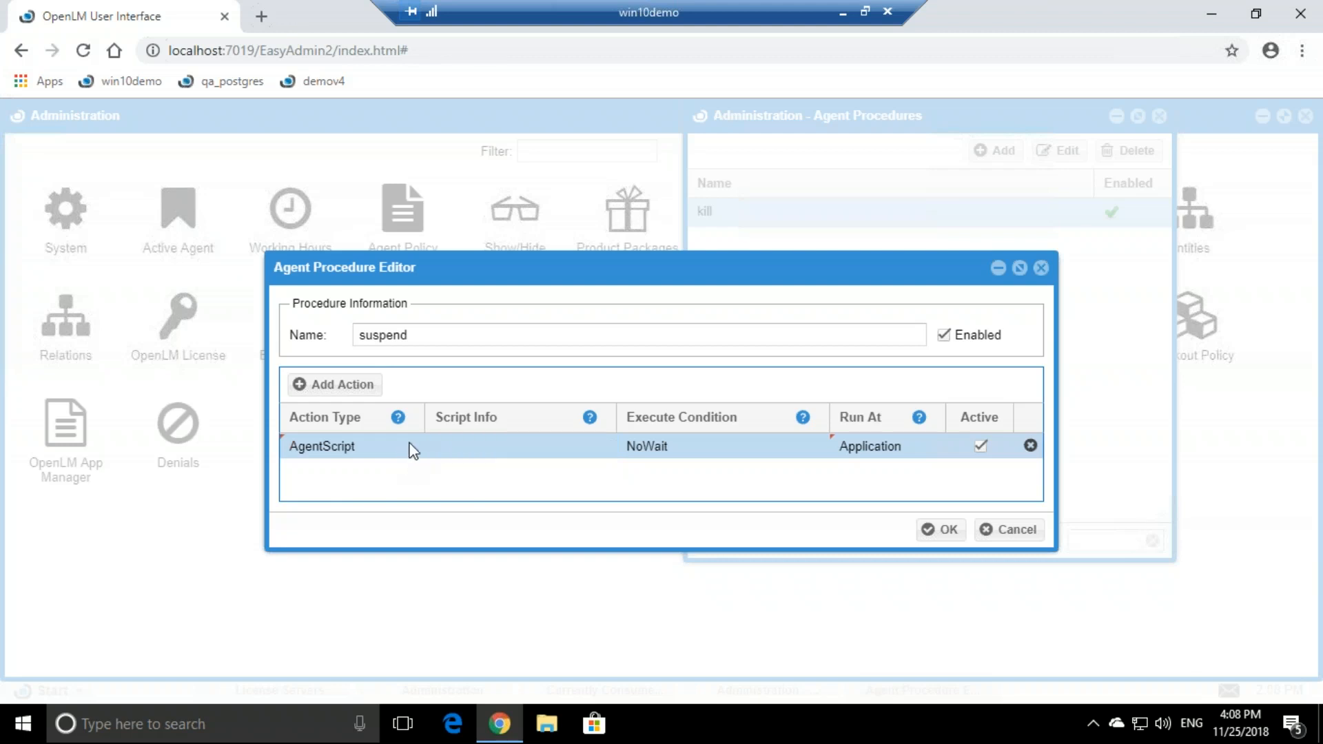
click(413, 449)
click(349, 514)
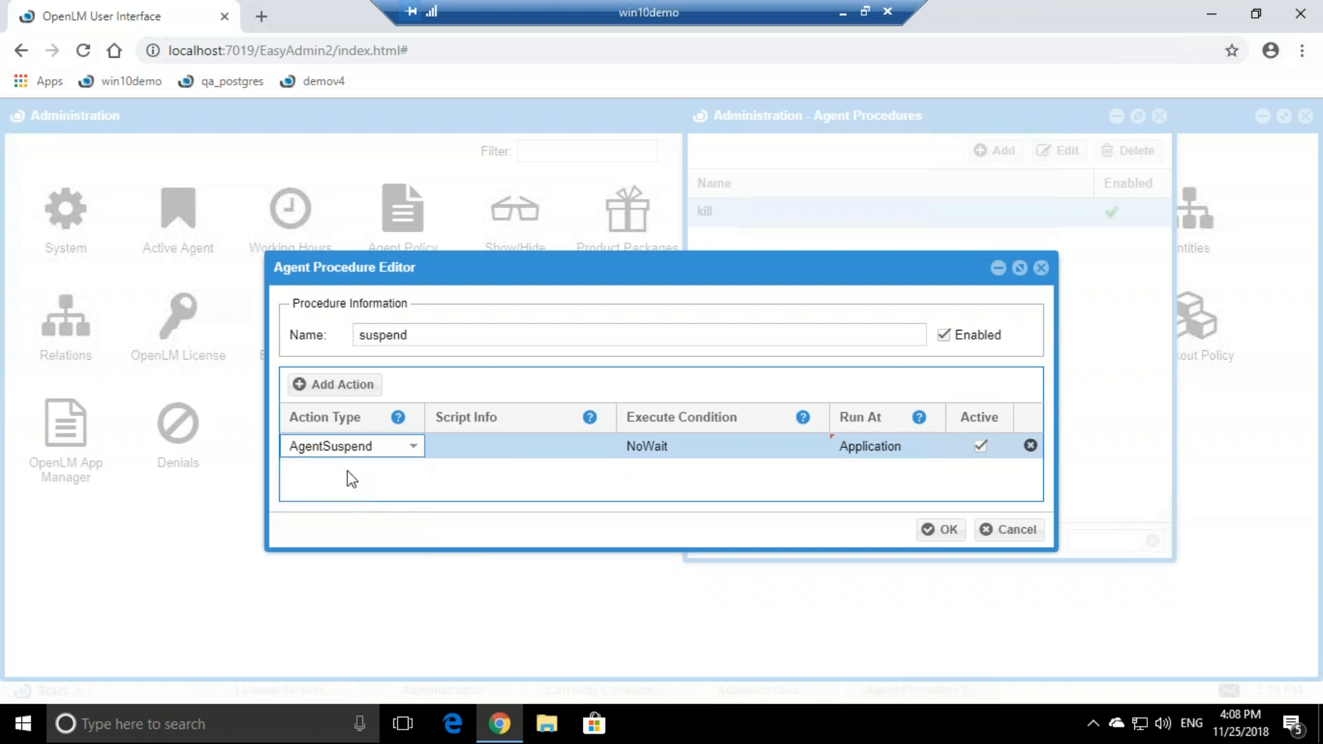
click(929, 528)
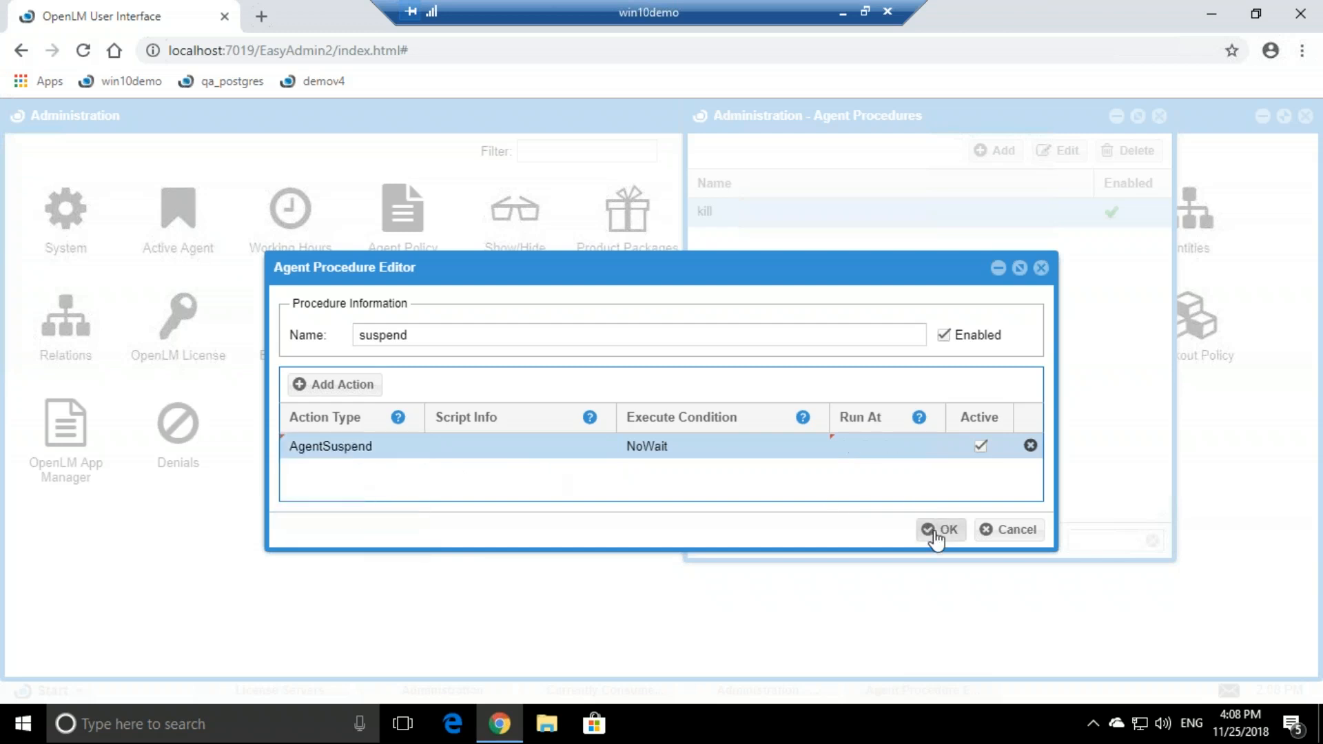
click(930, 531)
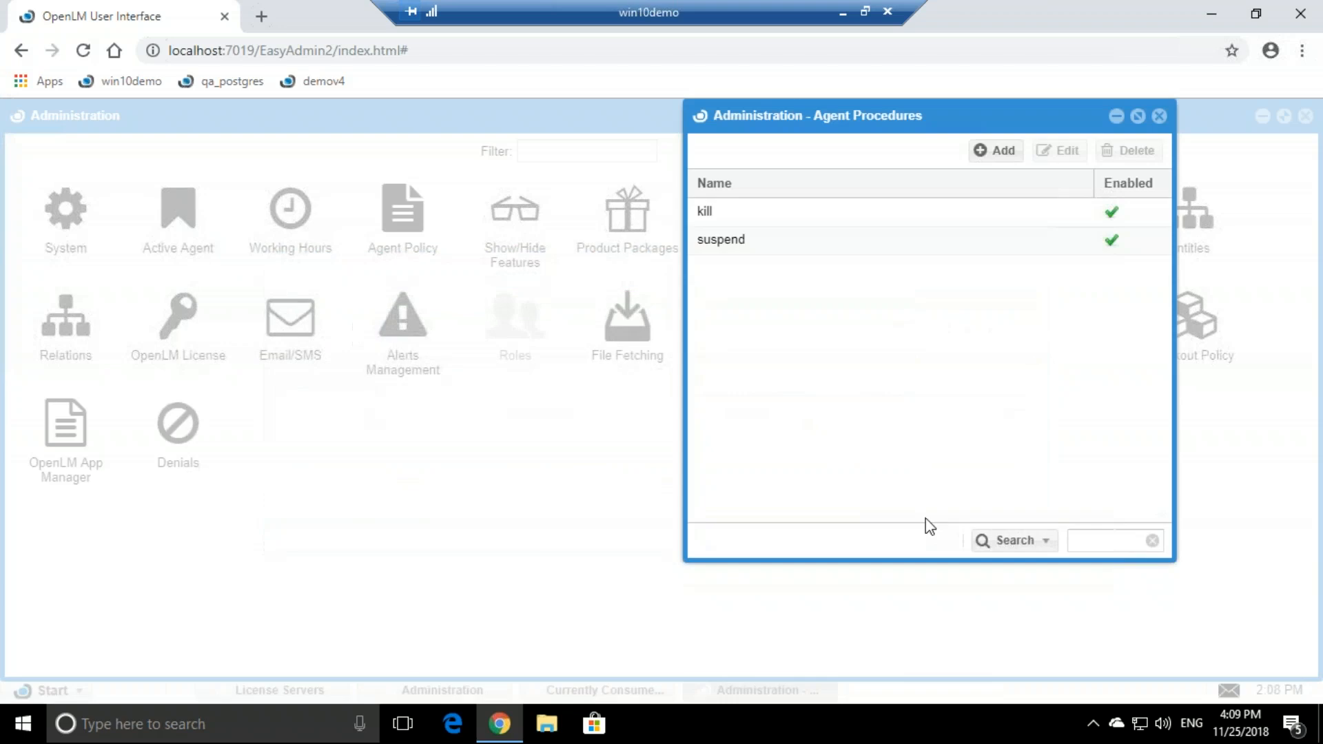
click(774, 217)
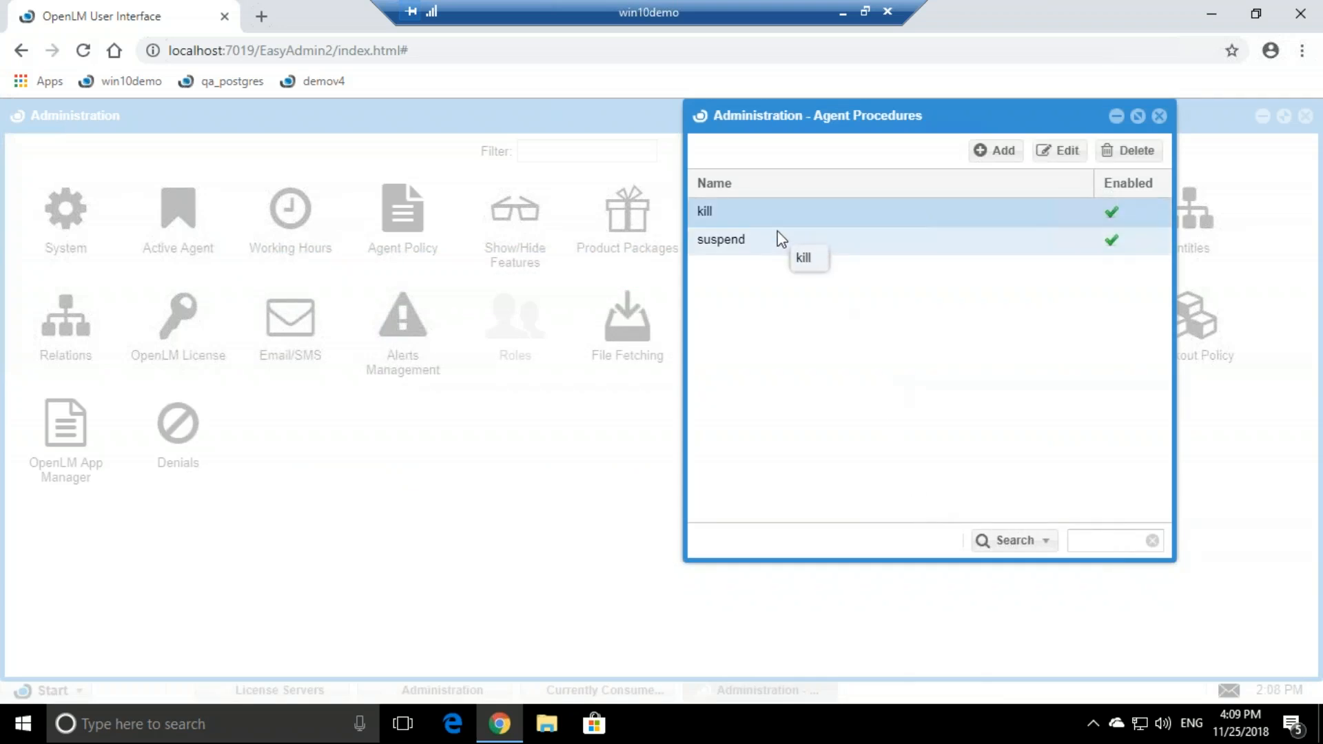
click(781, 241)
click(710, 206)
click(721, 237)
click(761, 215)
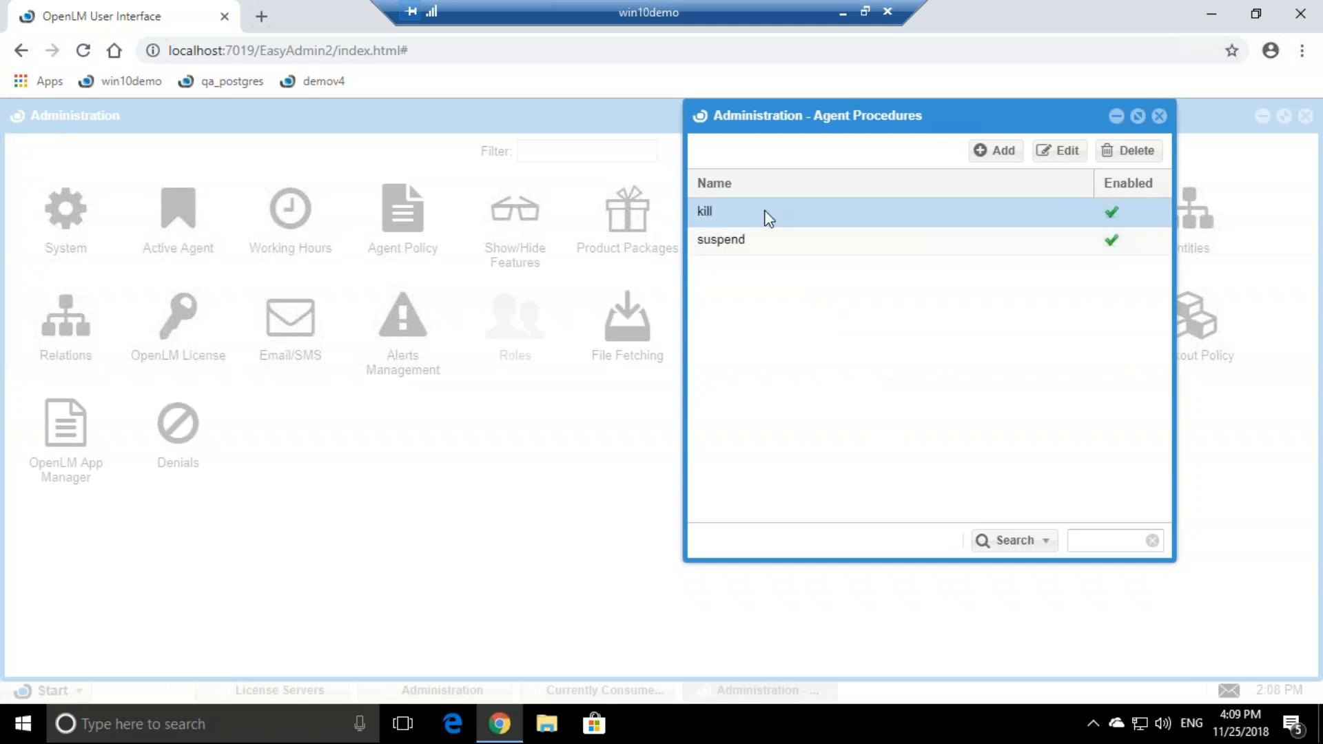
Step: Close the agent procedures and refresh the License Servers list
click(1159, 115)
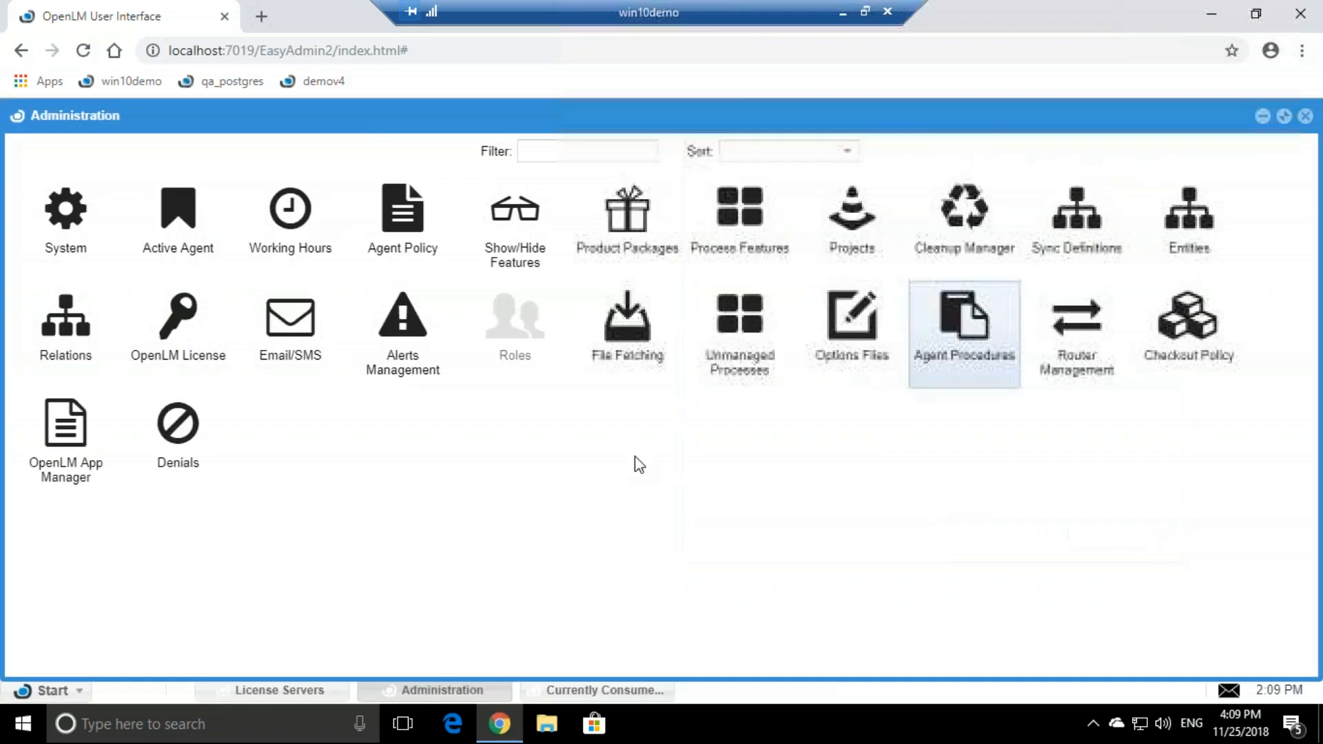
click(279, 687)
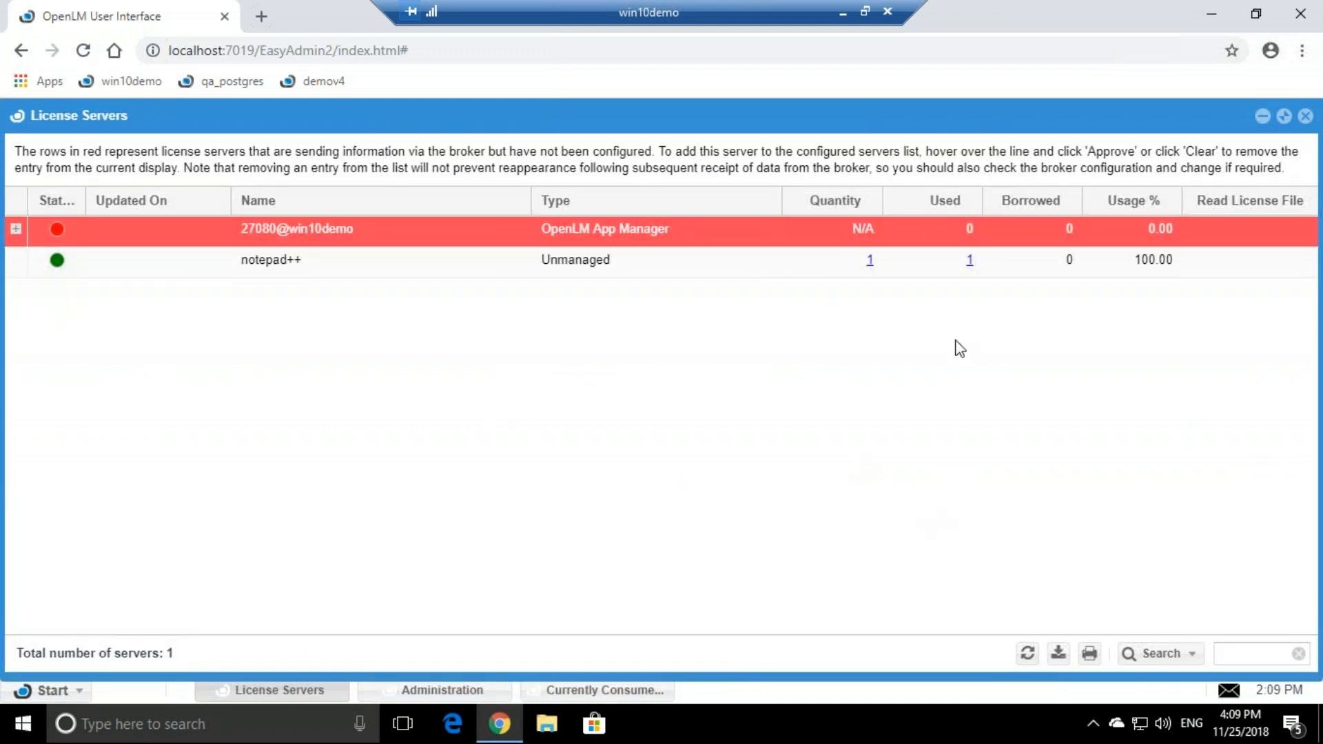
click(1027, 655)
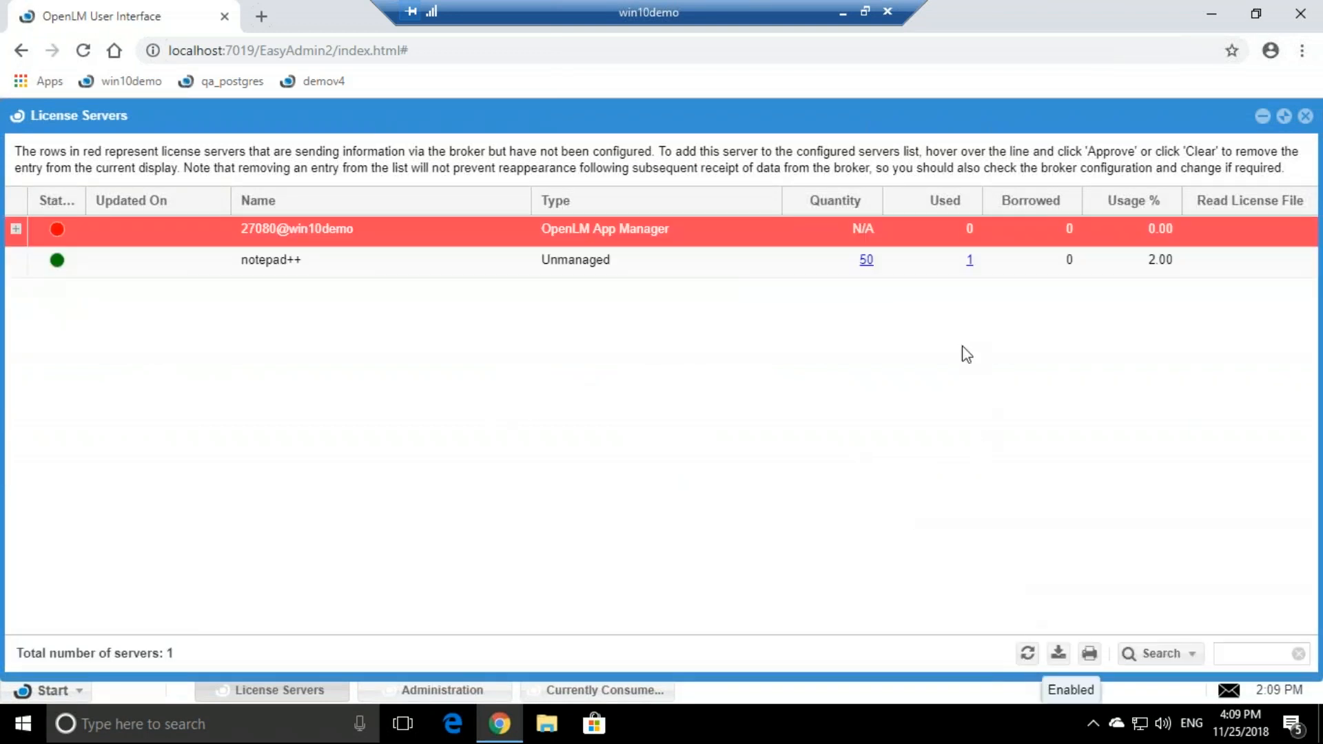
Step: Open the currently consumed licenses of the notepad++ server and examine the user and application idle time columns
click(970, 261)
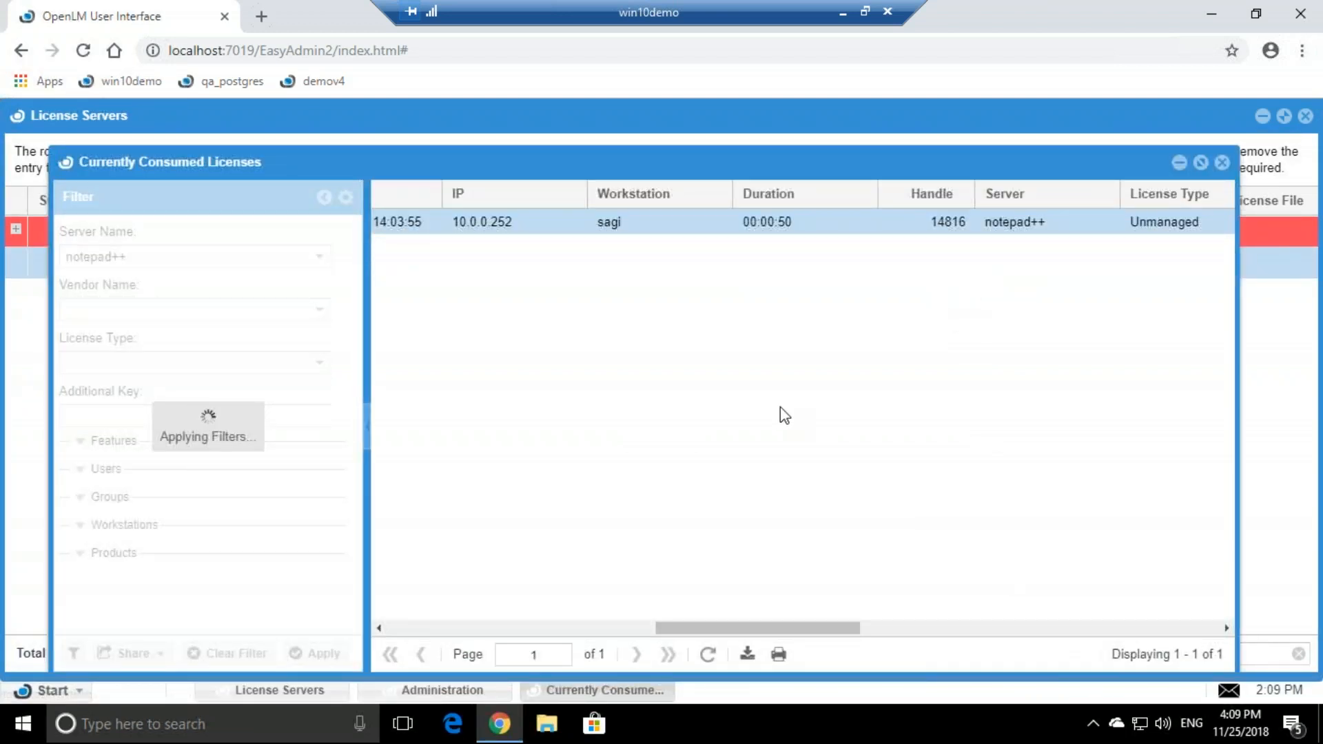
drag(691, 629, 1085, 593)
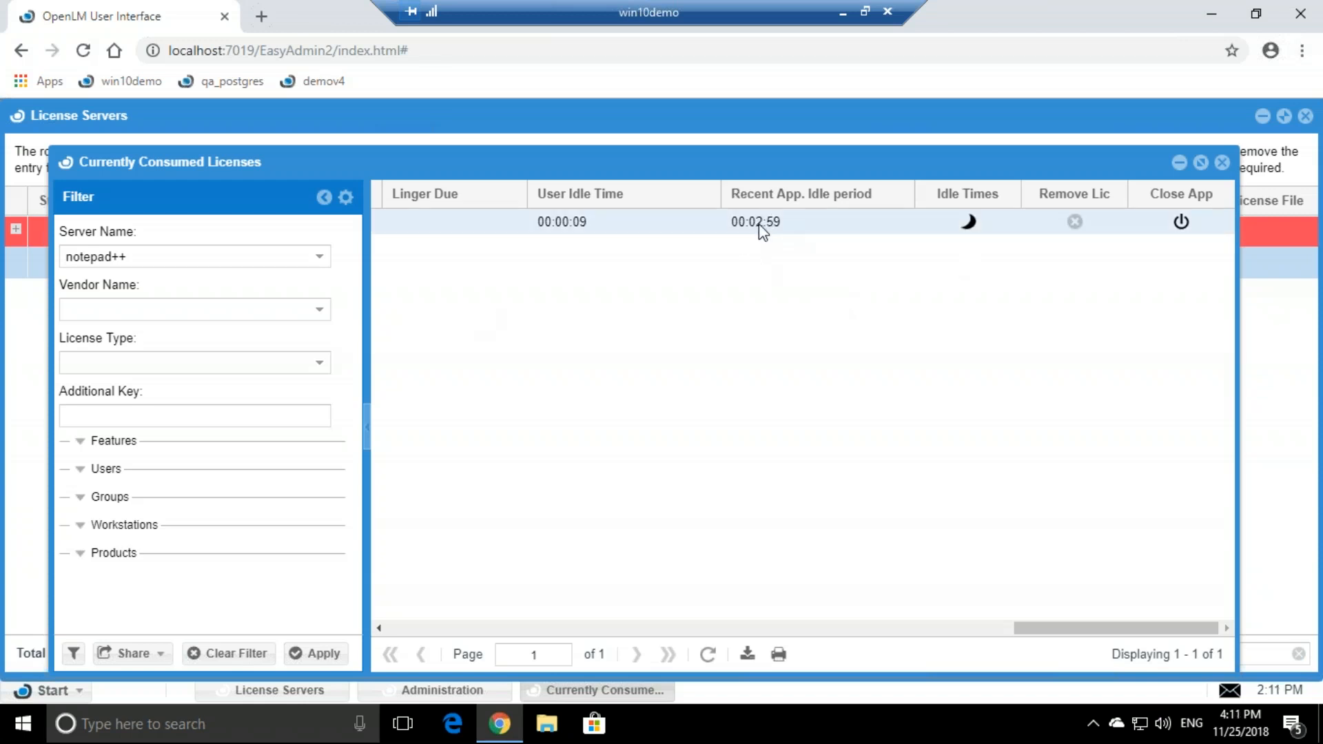
click(842, 13)
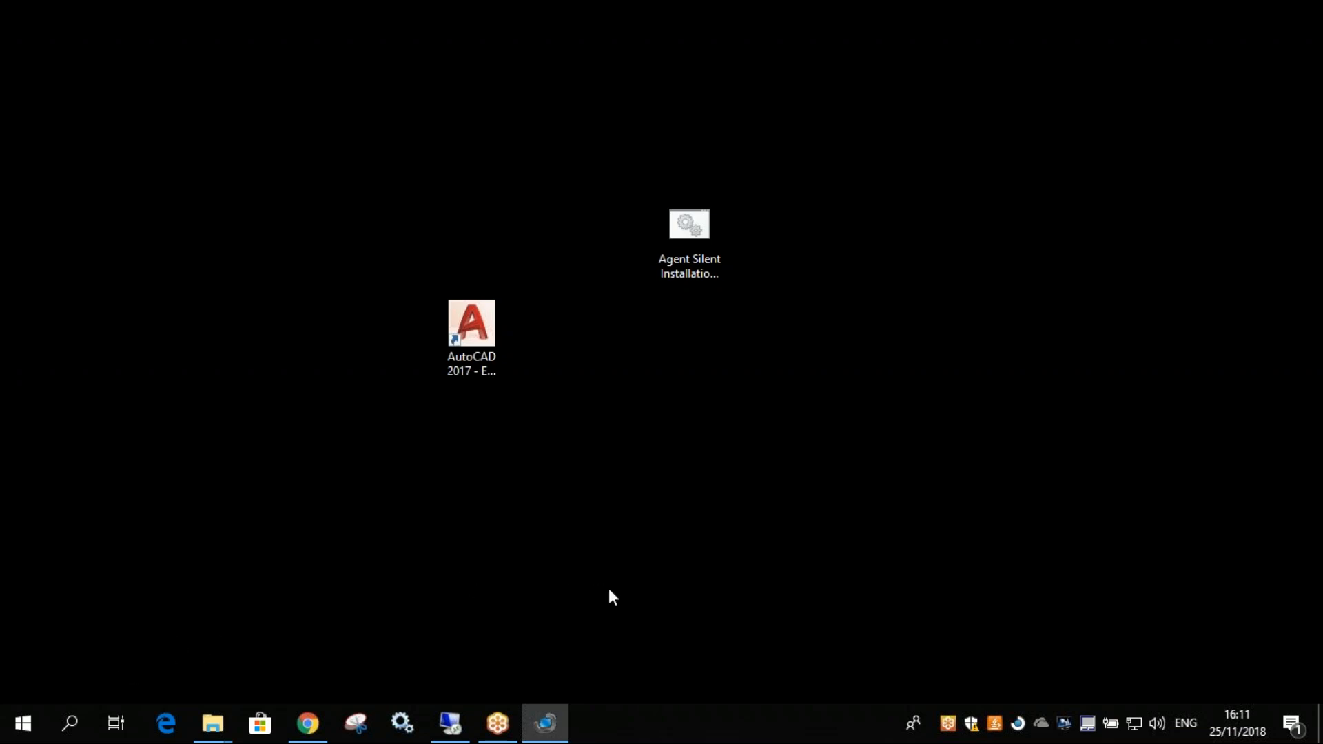
click(307, 722)
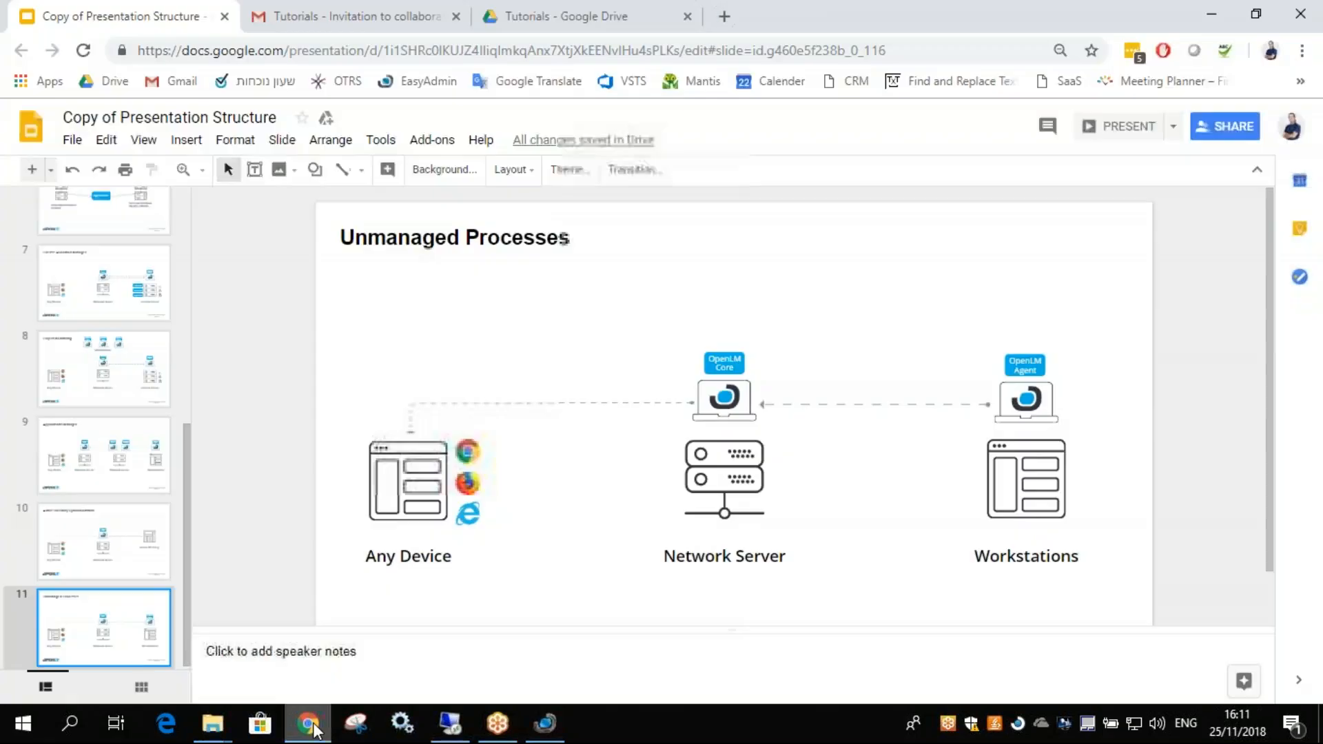
click(446, 737)
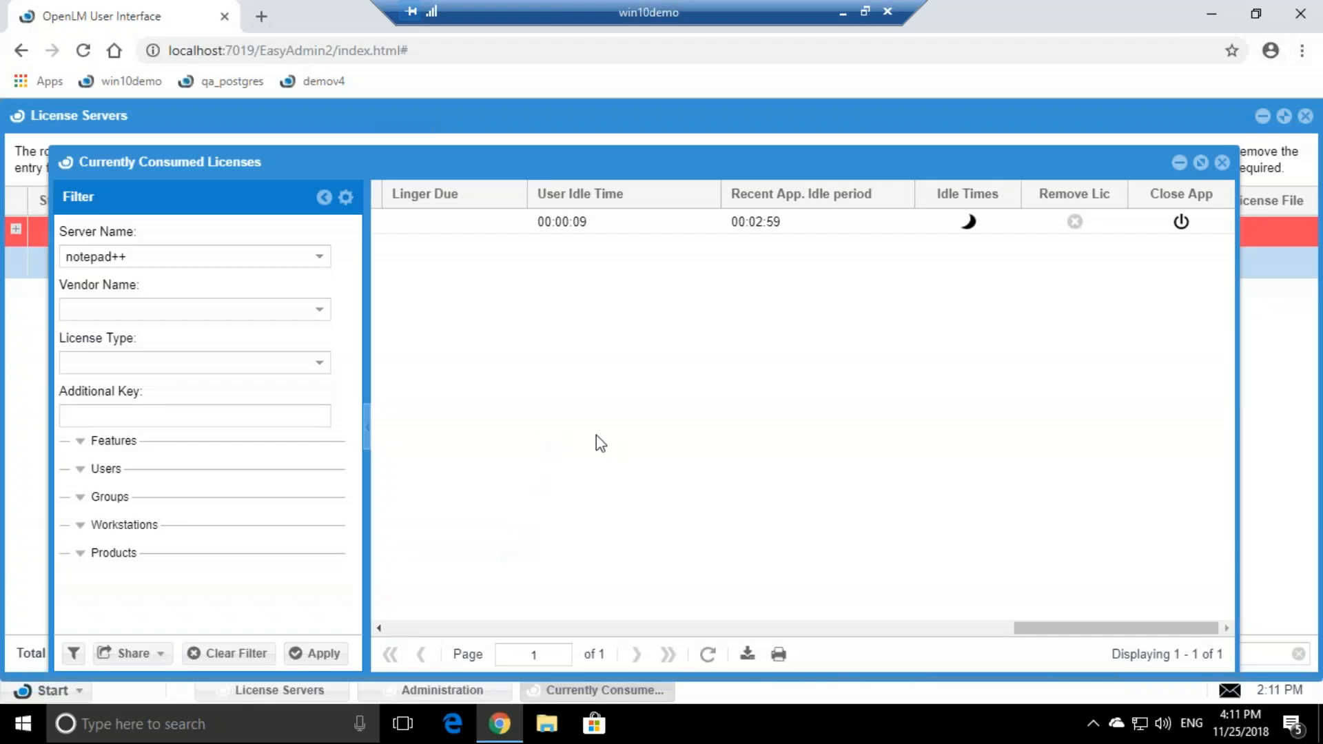
Step: Refresh the notepad++ consumed licenses list and close it to return to the license servers
click(708, 655)
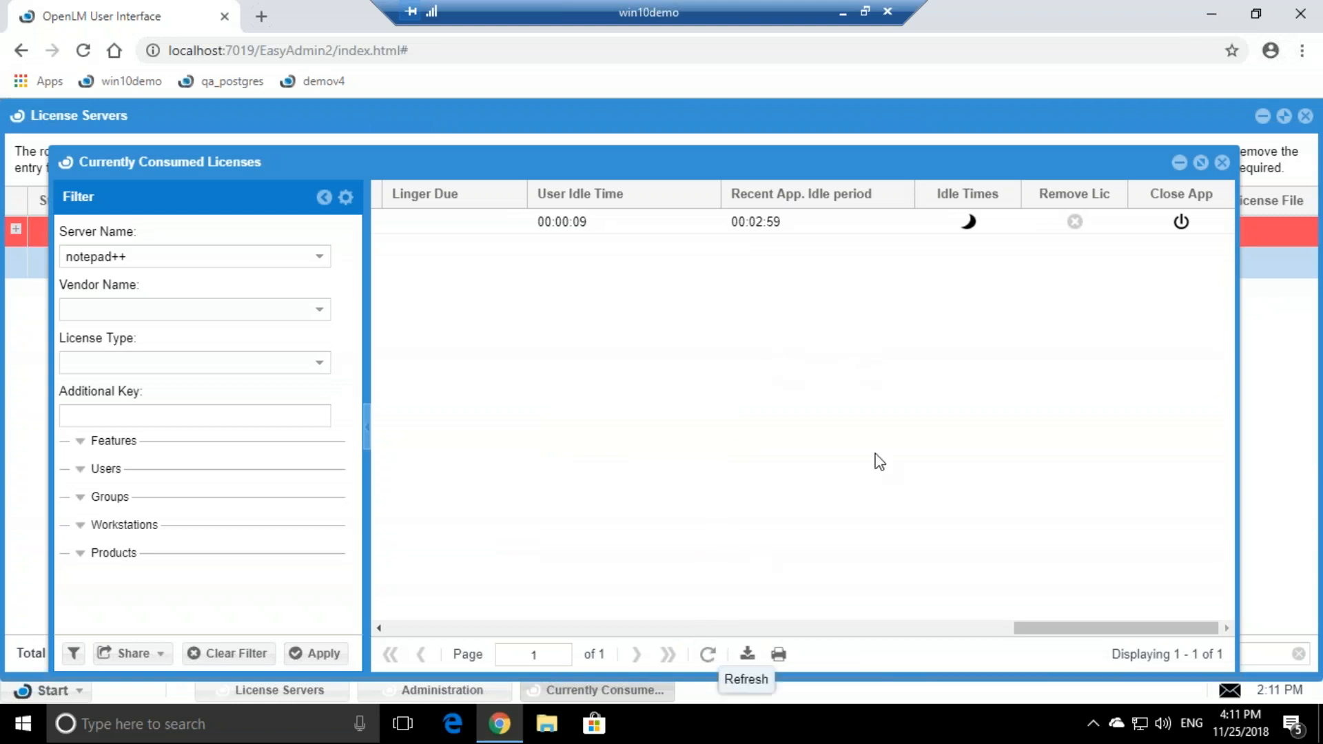
click(1223, 163)
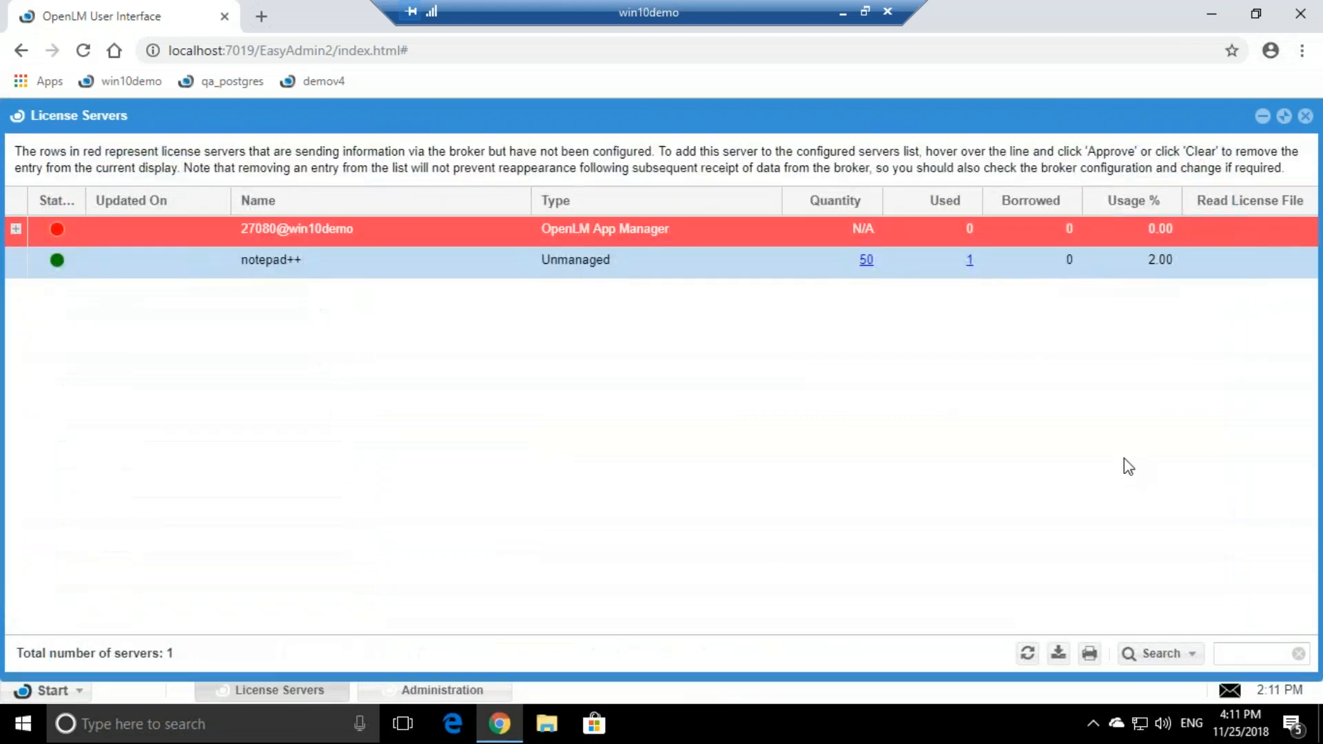